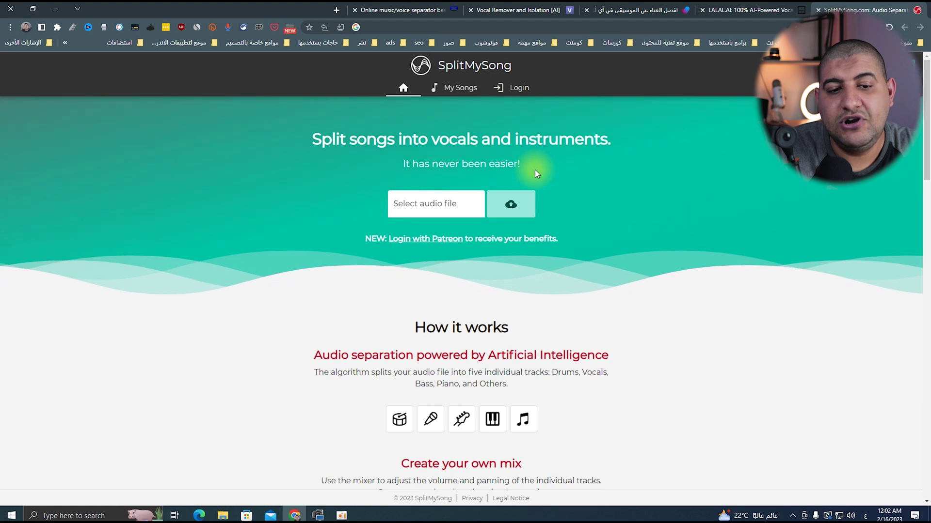
# Step: Upload the Raven & Kreyn Dum Dum MP3 from Downloads to SplitMySong for stem splitting
pyautogui.click(412, 202)
pyautogui.click(431, 244)
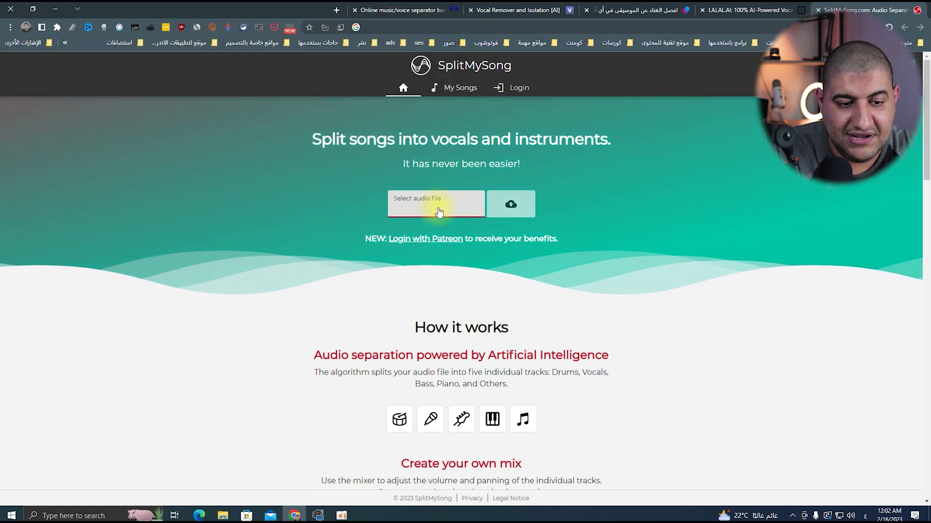
pyautogui.click(451, 216)
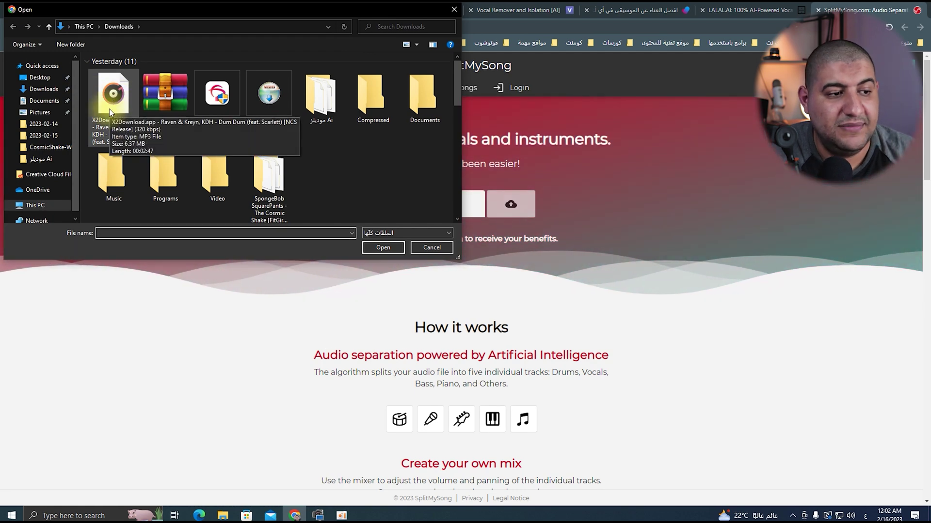
pyautogui.doubleClick(110, 110)
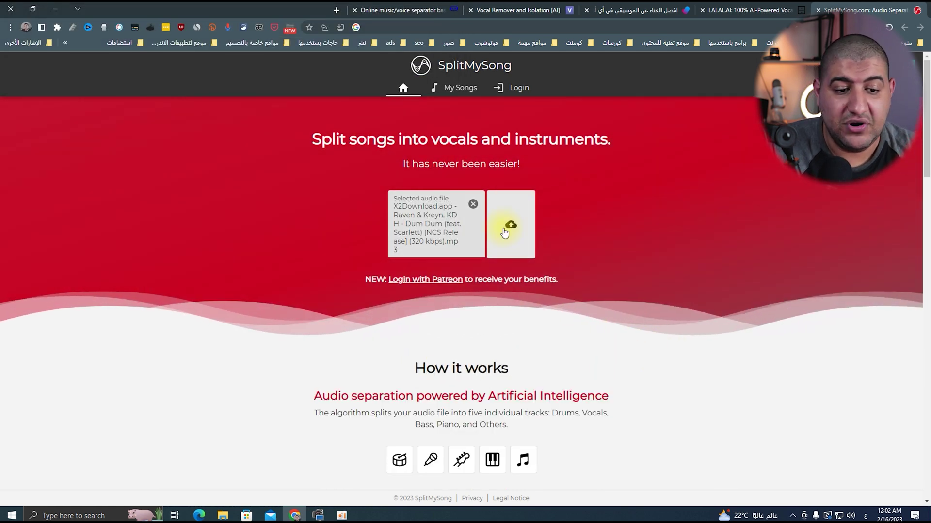
pyautogui.click(510, 224)
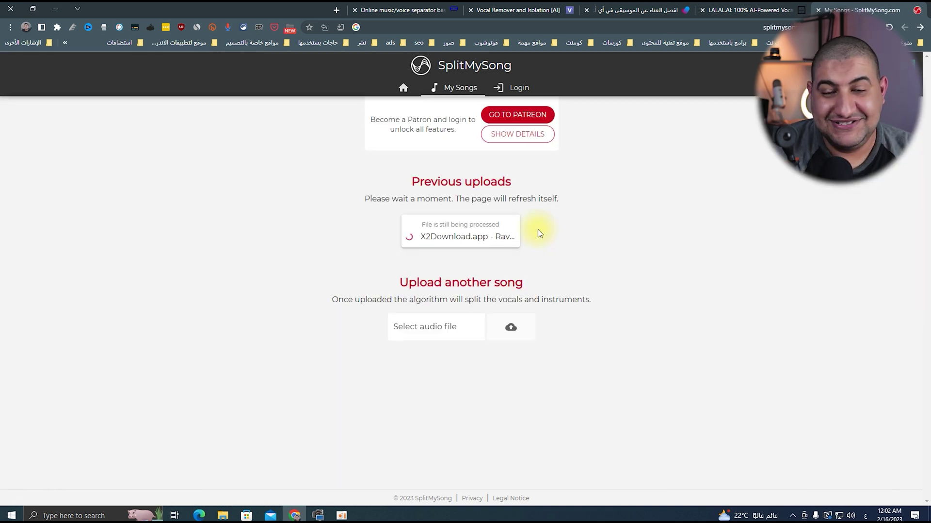
pyautogui.click(226, 515)
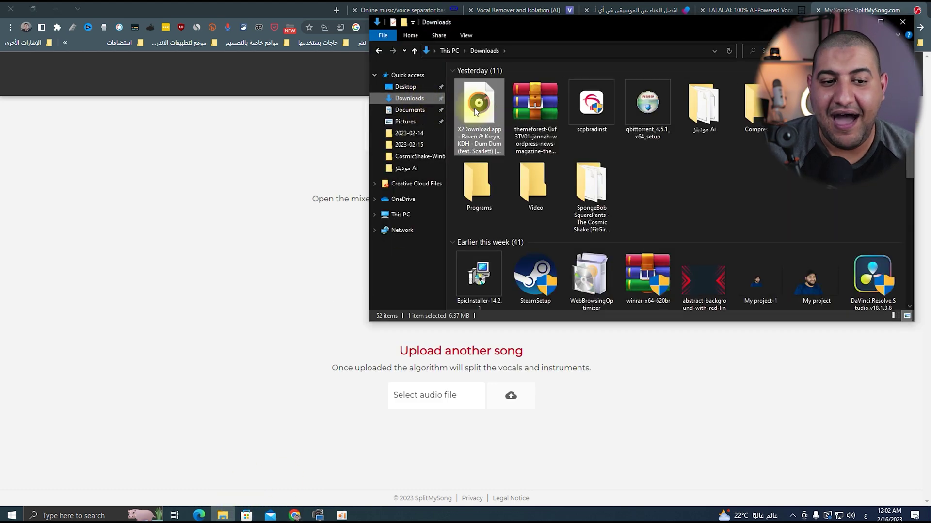
# Step: Play the original Dum Dum MP3 in Groove Music, pause it, and minimize the player
pyautogui.doubleClick(474, 108)
pyautogui.click(902, 22)
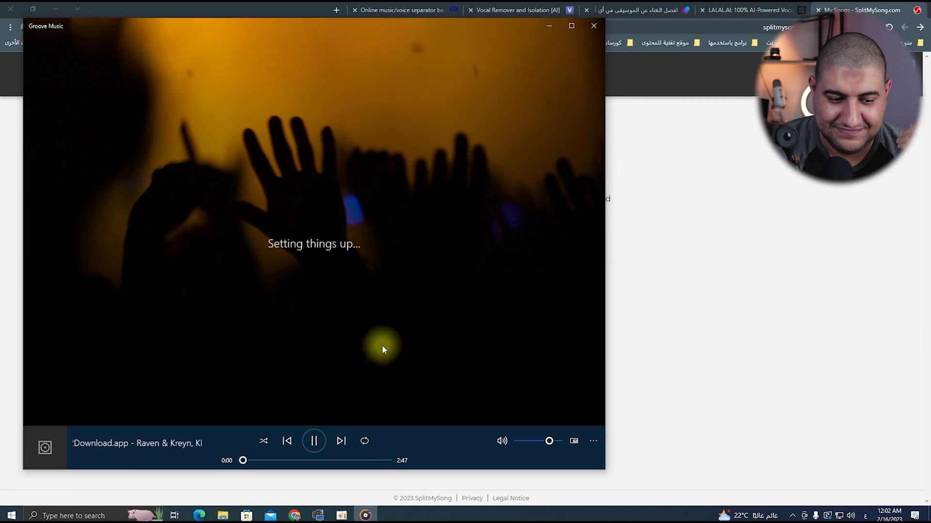
pyautogui.moveTo(476, 31)
pyautogui.mouseDown()
pyautogui.moveTo(519, 66)
pyautogui.moveTo(530, 103)
pyautogui.moveTo(534, 77)
pyautogui.mouseUp()
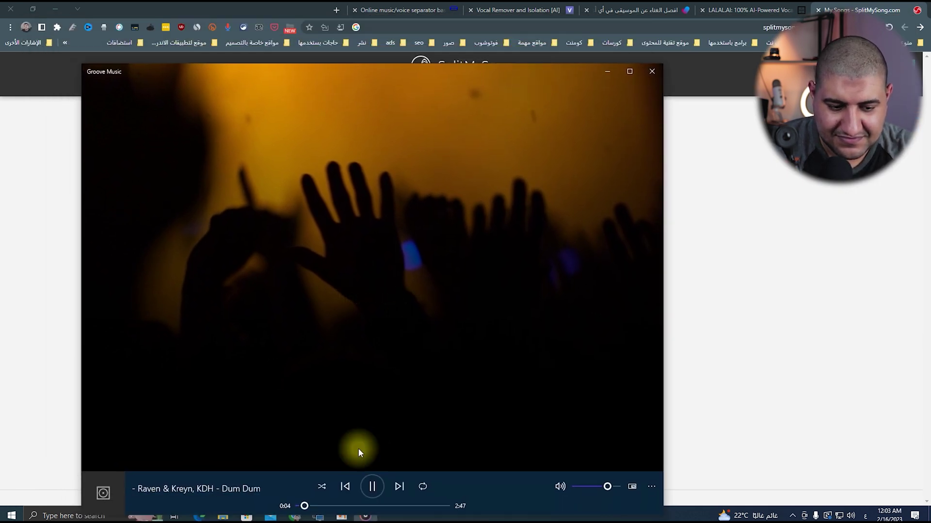
pyautogui.click(372, 487)
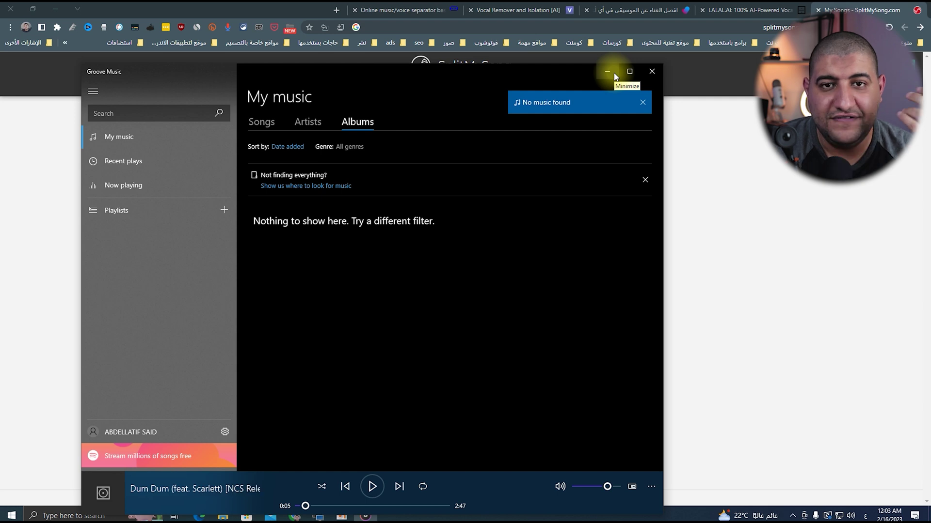
pyautogui.click(607, 72)
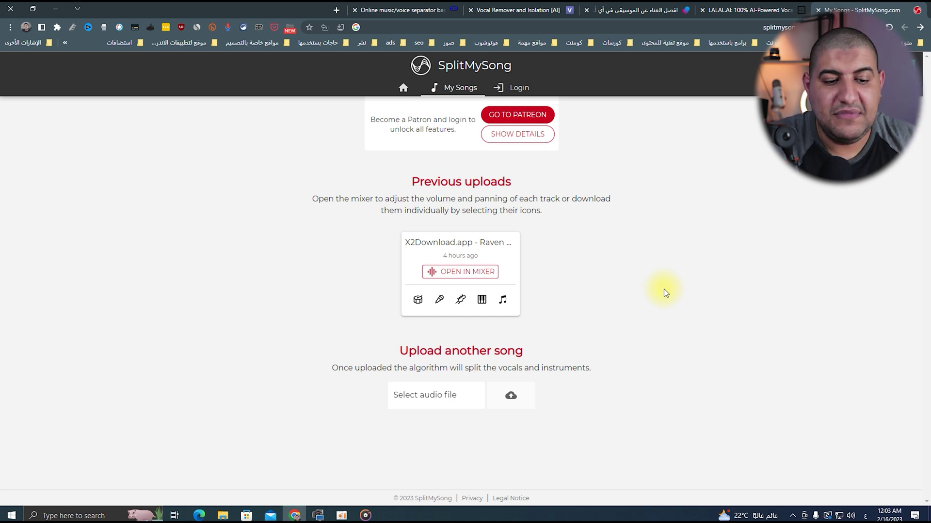
# Step: Open the split song in the mixer and play it with drums, bass, piano and other muted
pyautogui.click(480, 279)
pyautogui.moveTo(436, 294)
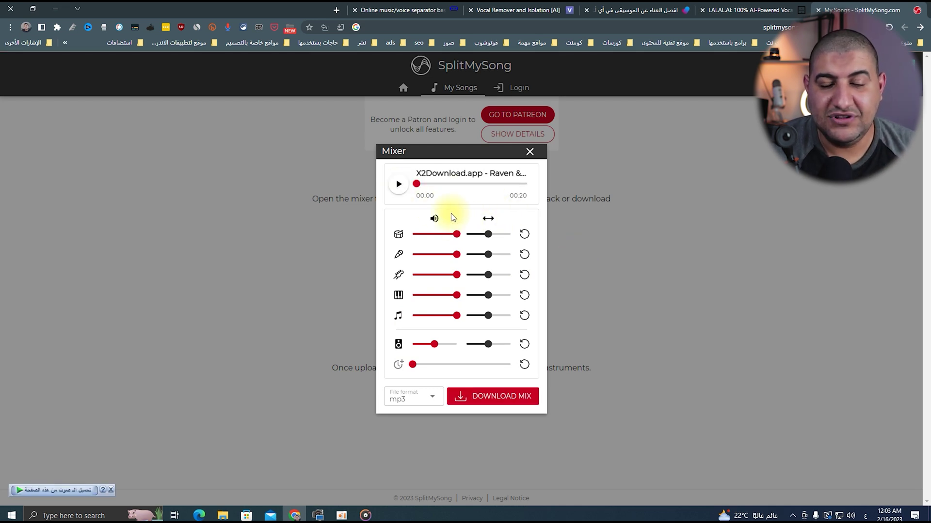
pyautogui.click(399, 185)
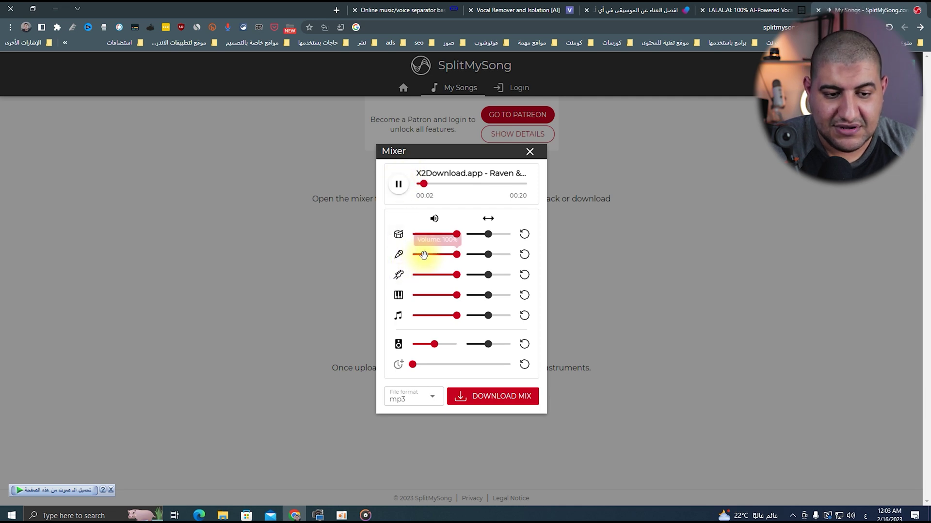
pyautogui.moveTo(456, 234); pyautogui.dragTo(413, 234)
pyautogui.moveTo(456, 275); pyautogui.dragTo(412, 275)
pyautogui.moveTo(457, 295); pyautogui.dragTo(413, 295)
pyautogui.moveTo(456, 316)
pyautogui.mouseDown()
pyautogui.moveTo(413, 315)
pyautogui.moveTo(442, 345)
pyautogui.mouseUp()
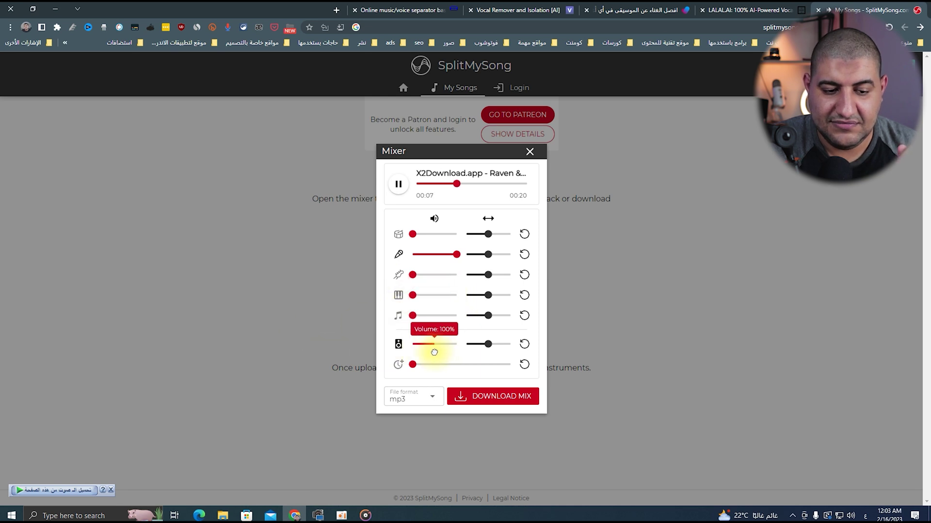
# Step: Restart the song from the beginning with only the drums stem audible and vocals muted
pyautogui.click(399, 187)
pyautogui.moveTo(456, 254)
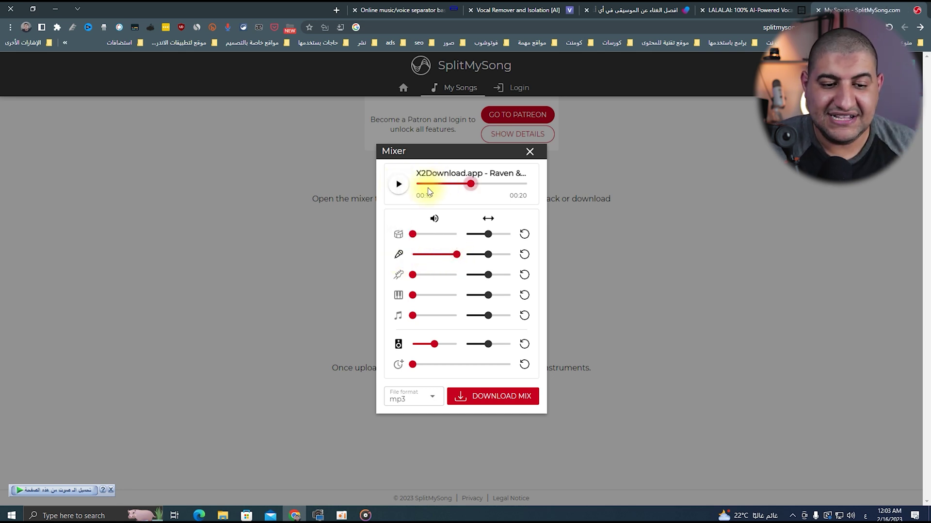
pyautogui.moveTo(474, 185); pyautogui.dragTo(416, 185)
pyautogui.click(398, 184)
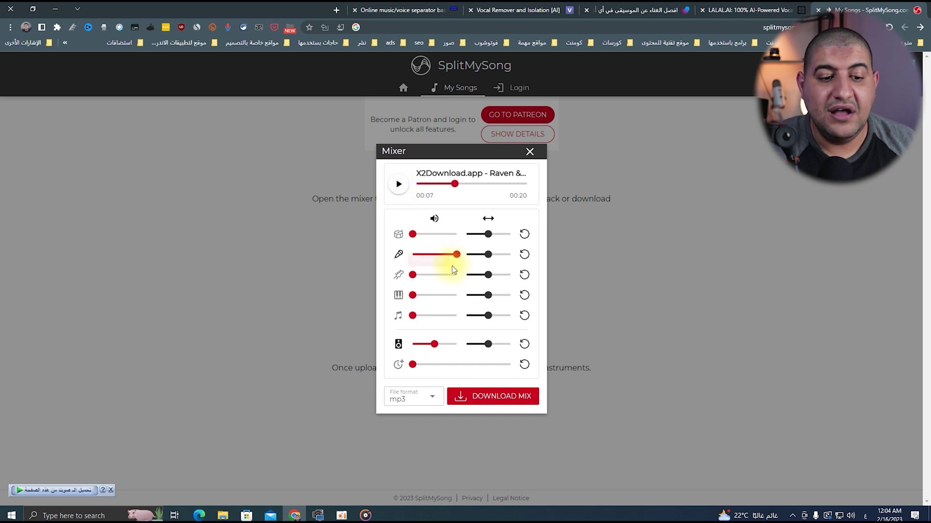
pyautogui.moveTo(455, 257)
pyautogui.mouseDown()
pyautogui.moveTo(407, 258)
pyautogui.moveTo(457, 234)
pyautogui.mouseUp()
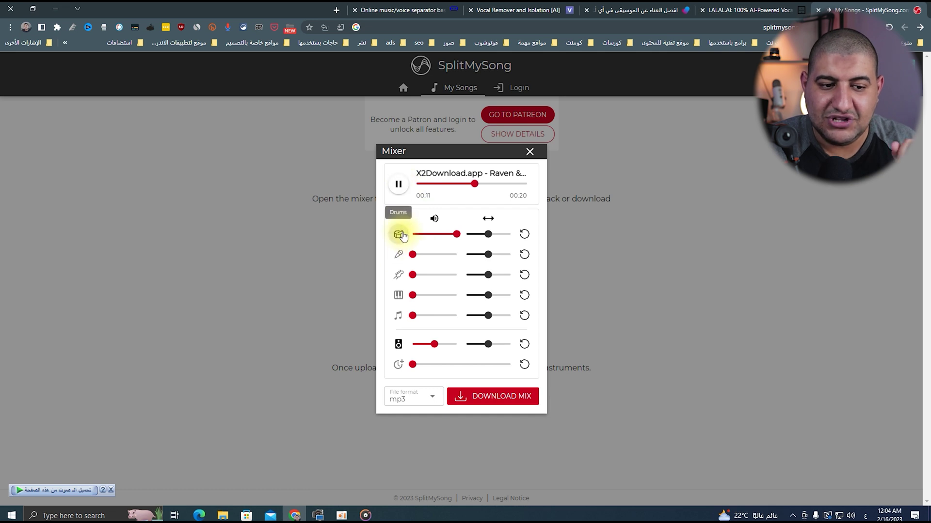
# Step: Play the bass stem alone at full volume with drums muted, from the start
pyautogui.click(398, 186)
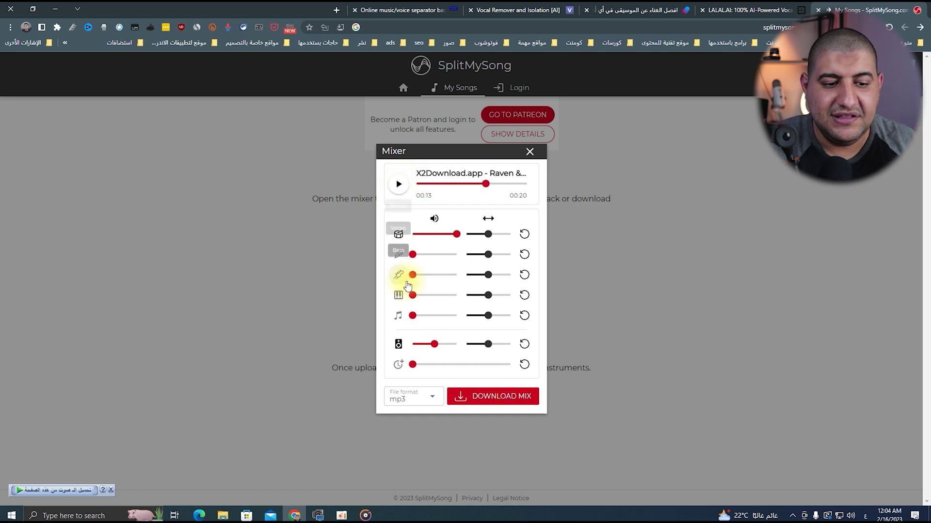
pyautogui.moveTo(413, 276); pyautogui.dragTo(457, 275)
pyautogui.moveTo(456, 234); pyautogui.dragTo(412, 234)
pyautogui.click(399, 184)
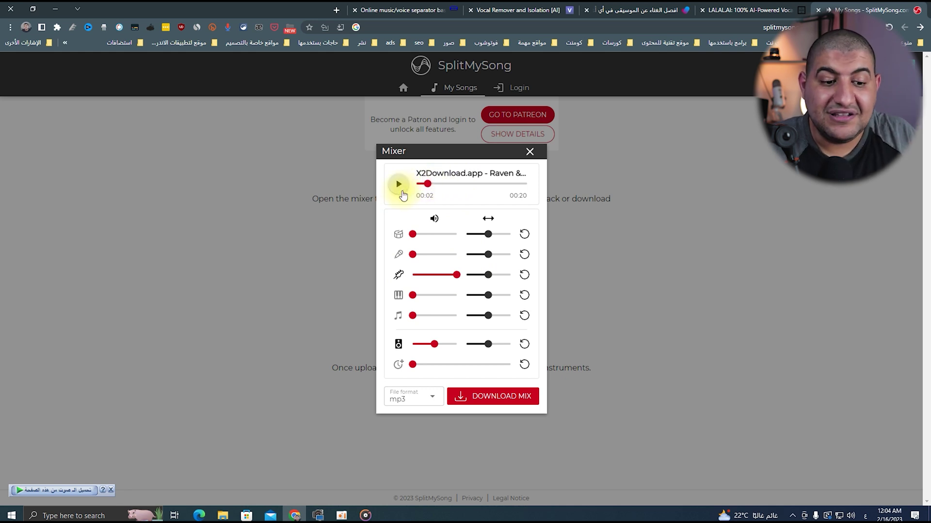
# Step: Raise piano and other to full and drums to 80% for the full instrumental
pyautogui.moveTo(412, 295); pyautogui.dragTo(456, 296)
pyautogui.moveTo(412, 316); pyautogui.dragTo(458, 316)
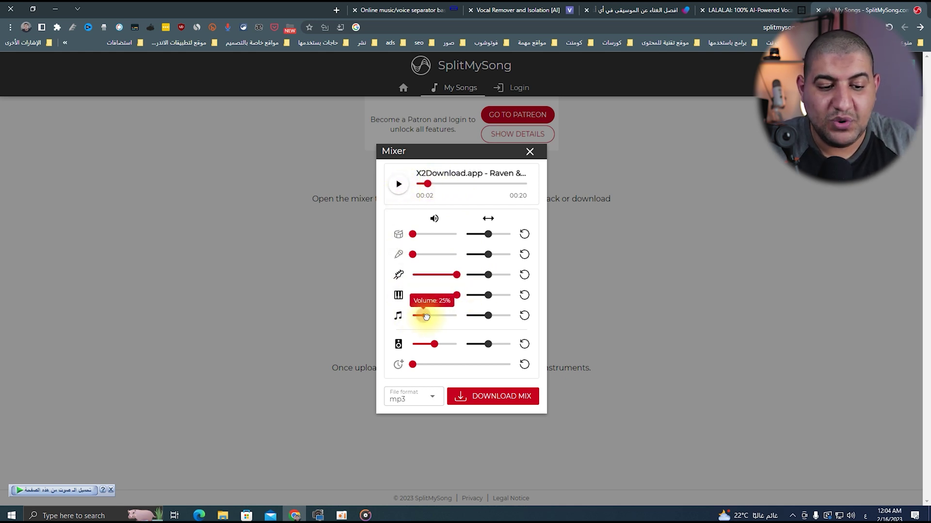
pyautogui.moveTo(412, 234); pyautogui.dragTo(452, 234)
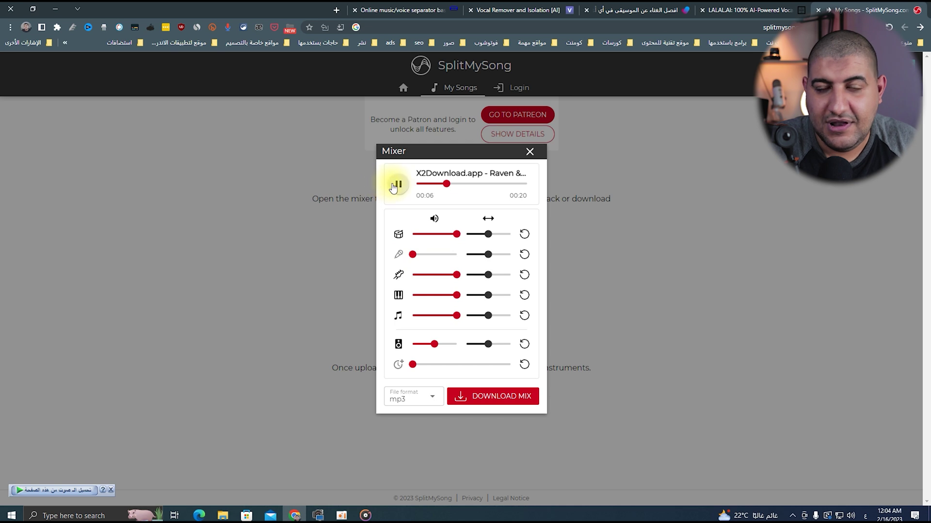
# Step: Mute drums, bass, piano and other, and turn the vocals up to 100%
pyautogui.moveTo(458, 235); pyautogui.dragTo(384, 245)
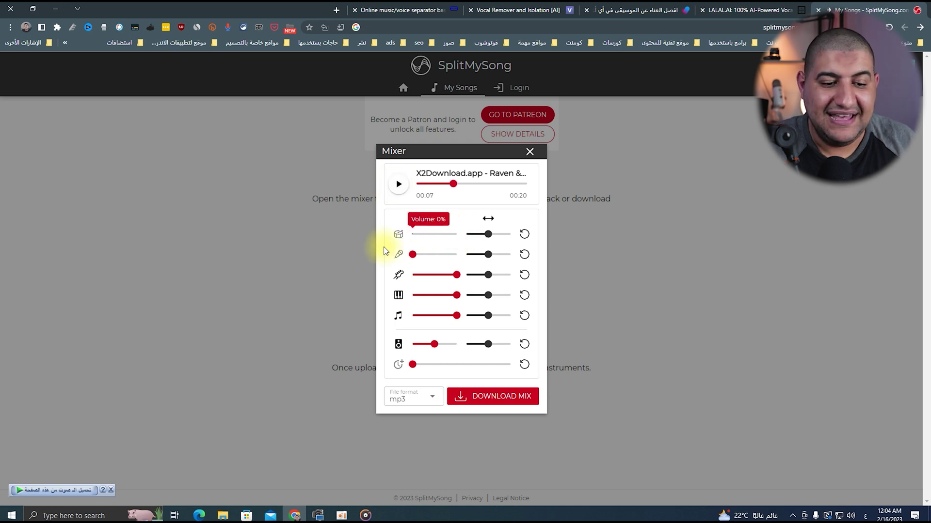
pyautogui.moveTo(457, 275); pyautogui.dragTo(392, 277)
pyautogui.moveTo(456, 295); pyautogui.dragTo(384, 312)
pyautogui.moveTo(457, 316); pyautogui.dragTo(352, 325)
pyautogui.moveTo(413, 255); pyautogui.dragTo(487, 255)
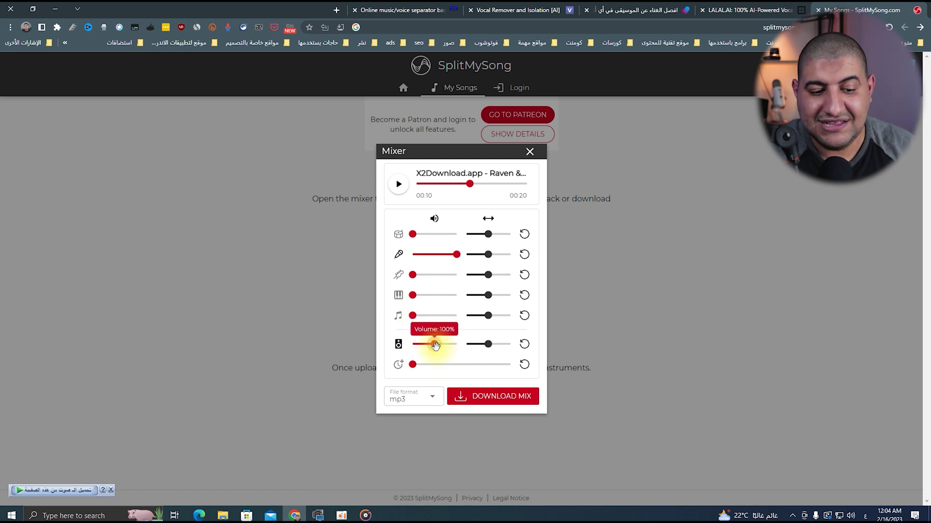
# Step: Download the vocals-only mix in mp3 format
pyautogui.click(423, 399)
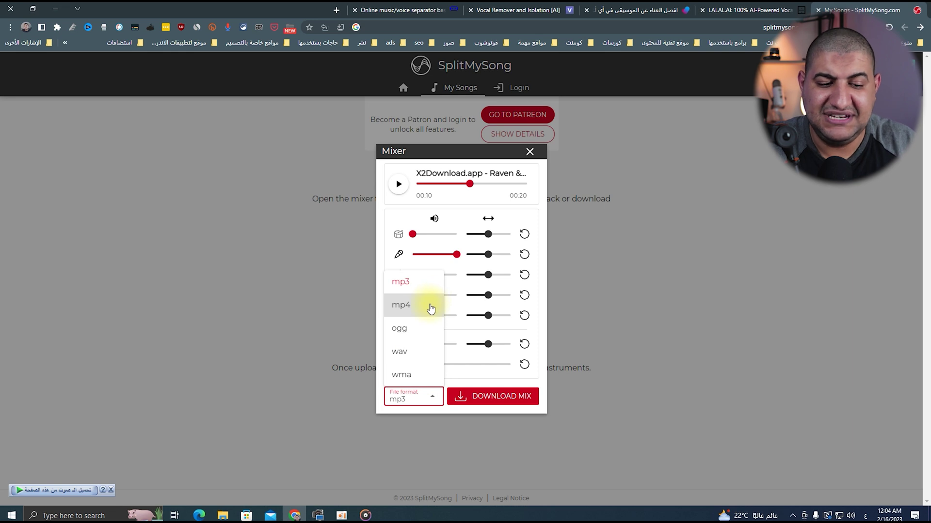
pyautogui.click(473, 395)
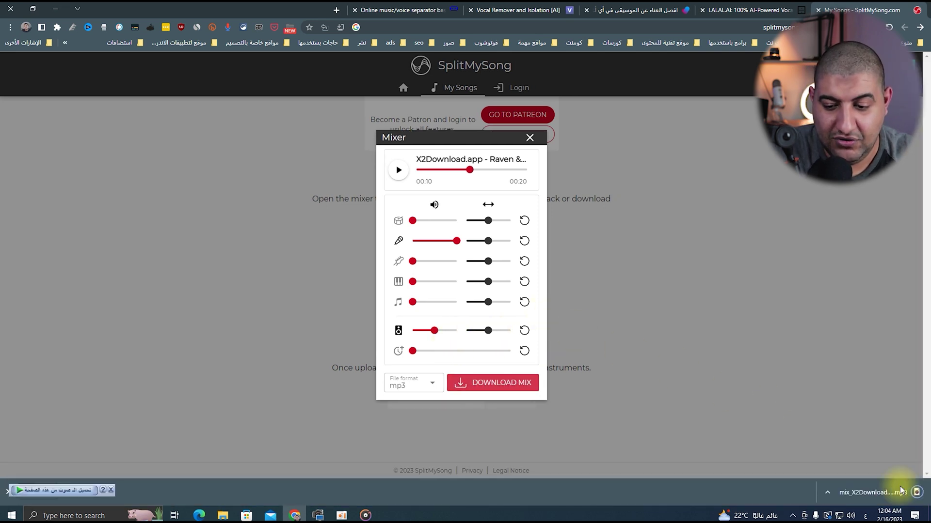
pyautogui.click(739, 7)
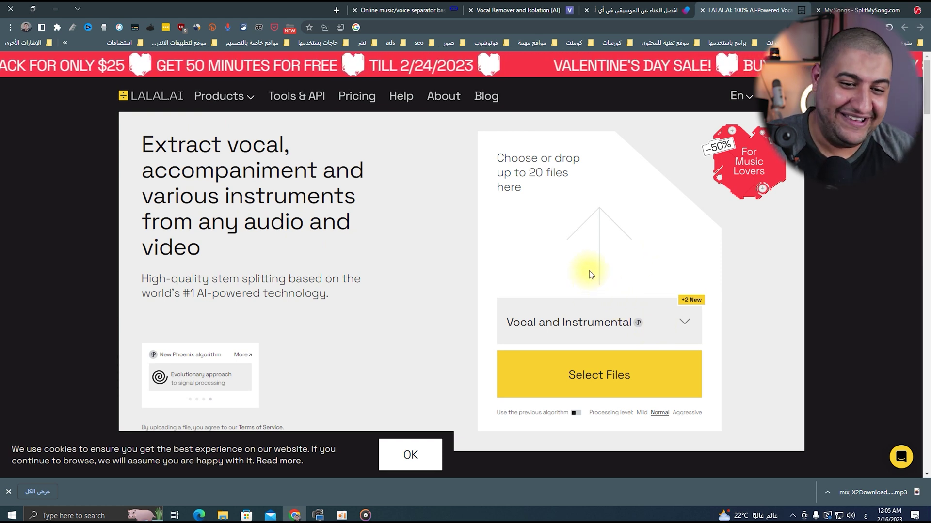
# Step: Browse LALAL.AI's stem separation types, leaving Vocal and Instrumental selected
pyautogui.click(600, 322)
pyautogui.click(601, 322)
pyautogui.click(580, 332)
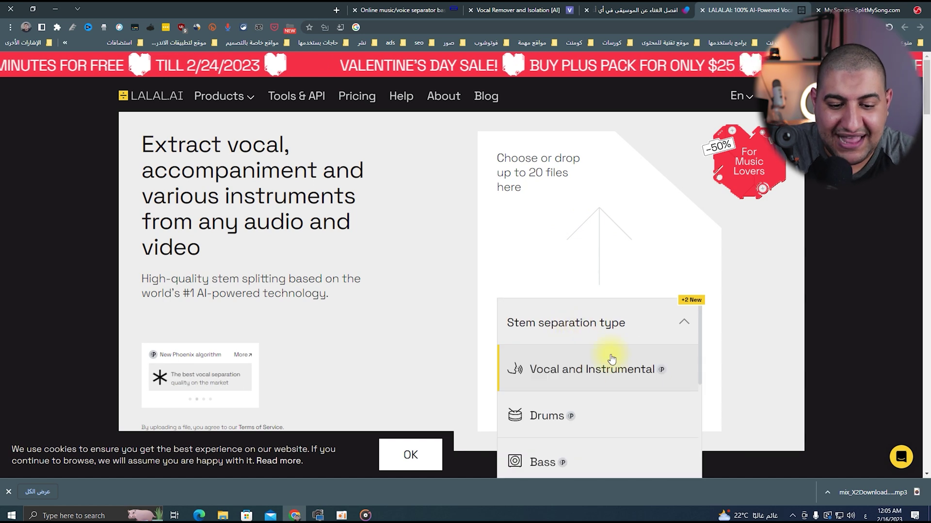
pyautogui.scroll(-1, 610, 382)
pyautogui.scroll(-2, 608, 378)
pyautogui.scroll(-2, 606, 383)
pyautogui.scroll(-2, 594, 395)
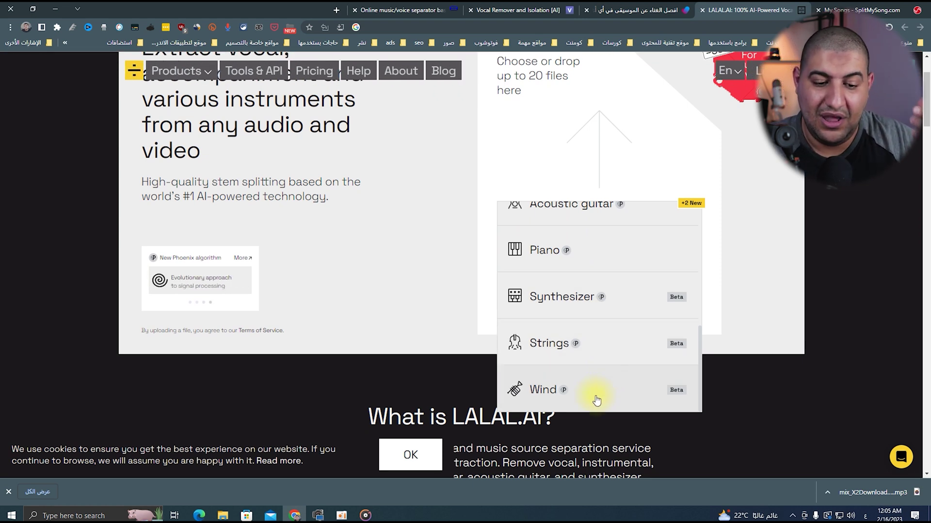
pyautogui.scroll(2, 562, 354)
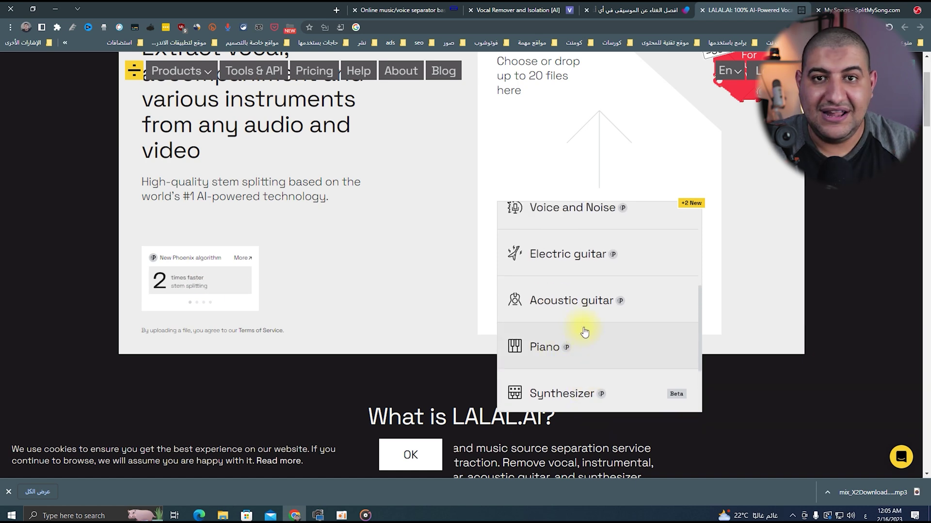
pyautogui.scroll(3, 600, 304)
pyautogui.scroll(2, 591, 295)
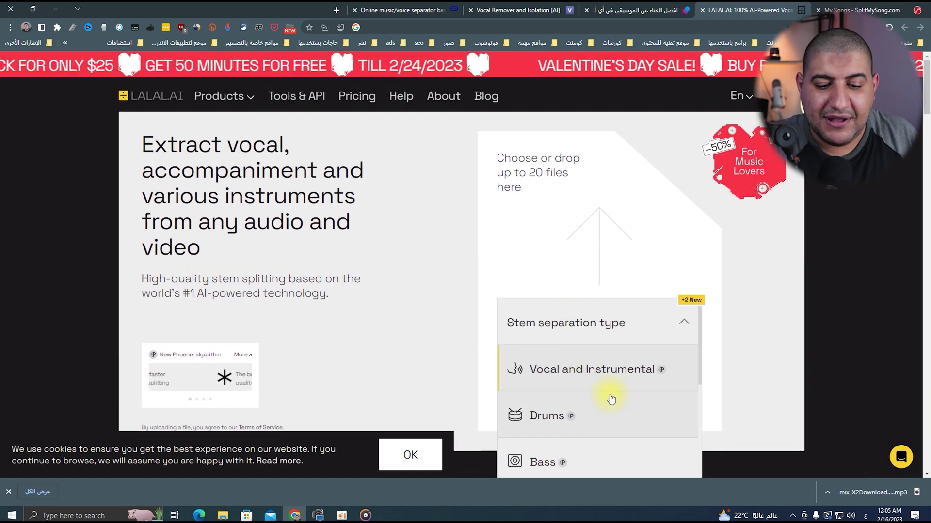
pyautogui.click(608, 383)
# Step: Confirm Vocal and Instrumental and choose the downloaded song file from Downloads
pyautogui.click(658, 307)
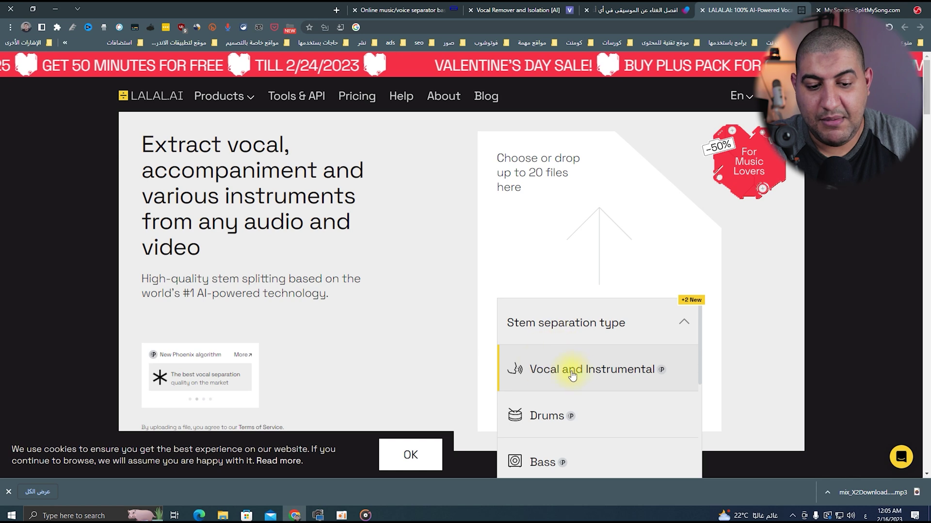
pyautogui.click(523, 379)
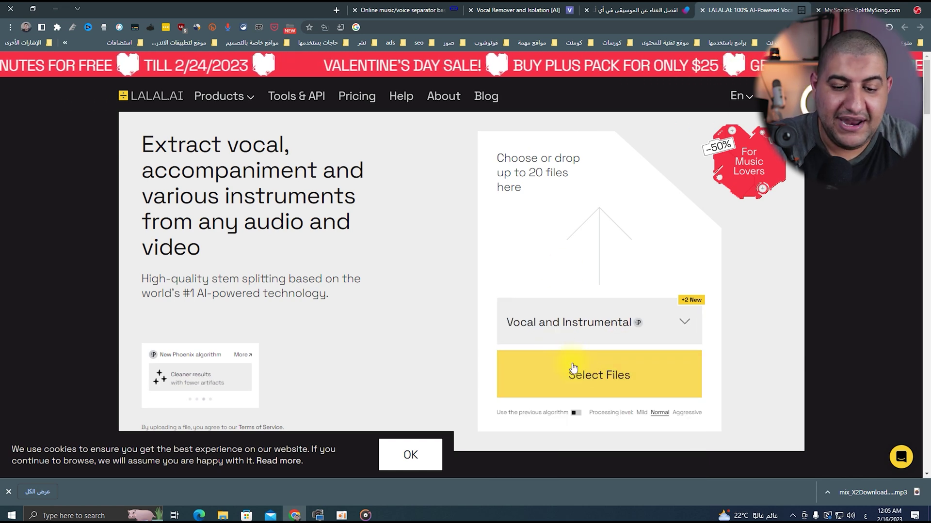
pyautogui.click(574, 379)
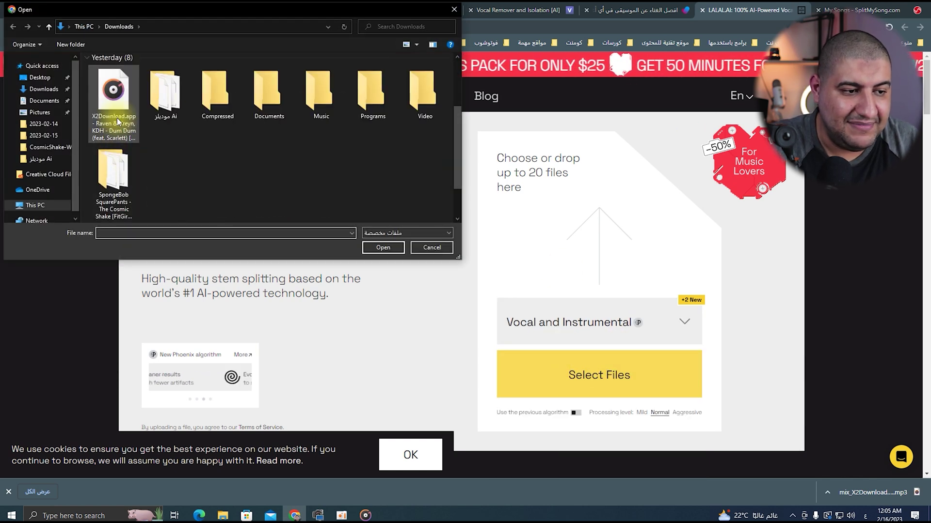
pyautogui.doubleClick(117, 118)
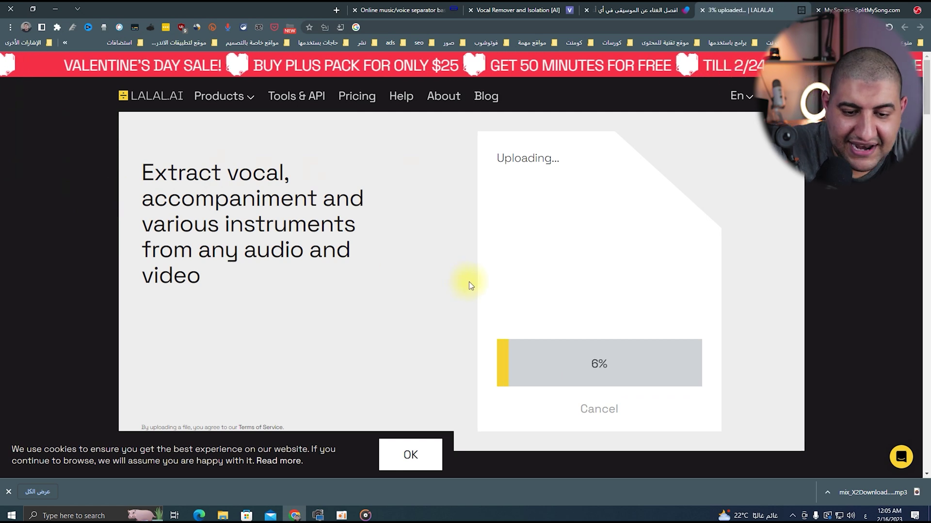
# Step: Play and stop the Vocal and Instrumental stem previews of the song
pyautogui.click(9, 492)
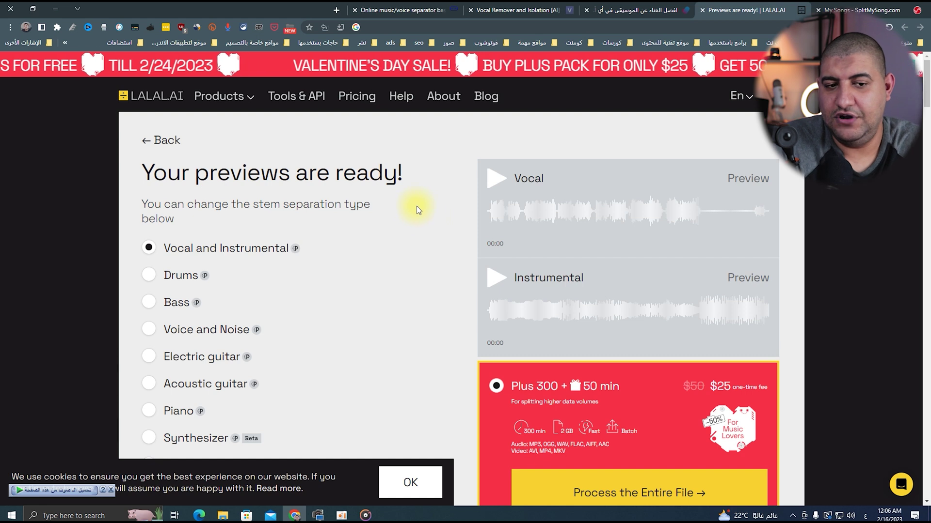
pyautogui.click(495, 186)
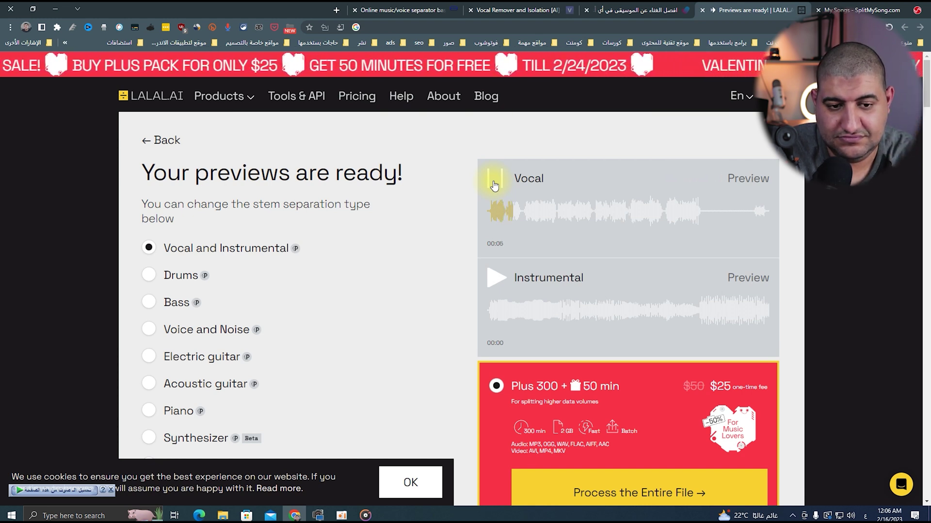
pyautogui.click(494, 185)
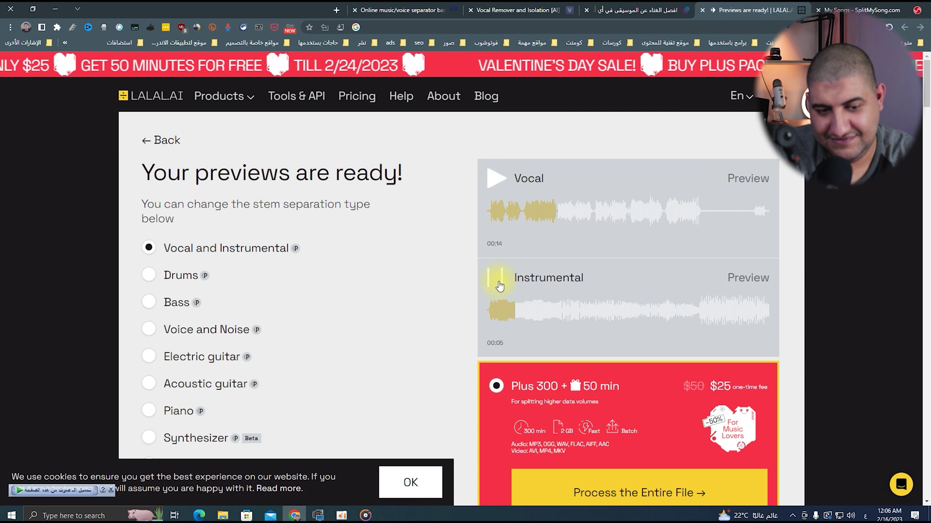
pyautogui.click(500, 286)
# Step: Dismiss the cookie notice and request processing of the entire file, which requires a login
pyautogui.scroll(-4, 623, 331)
pyautogui.scroll(4, 616, 325)
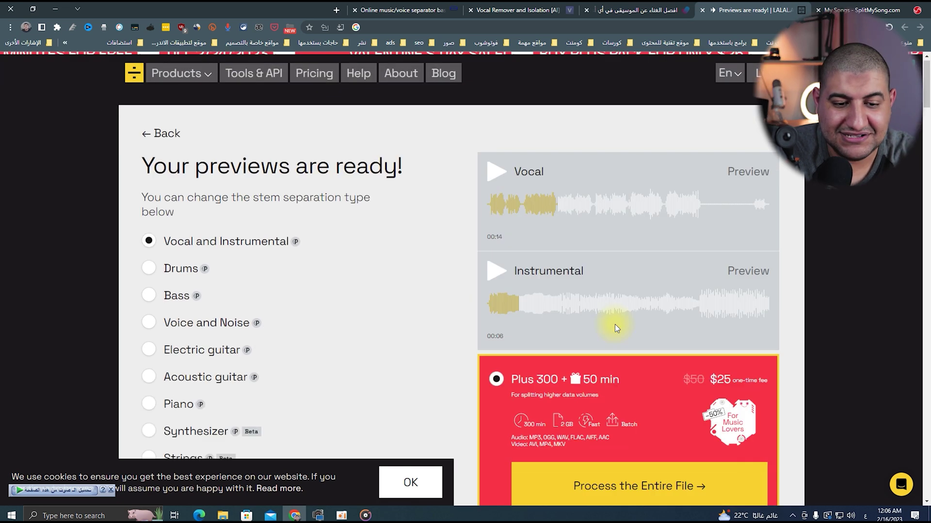
pyautogui.click(410, 482)
pyautogui.scroll(-10, 687, 364)
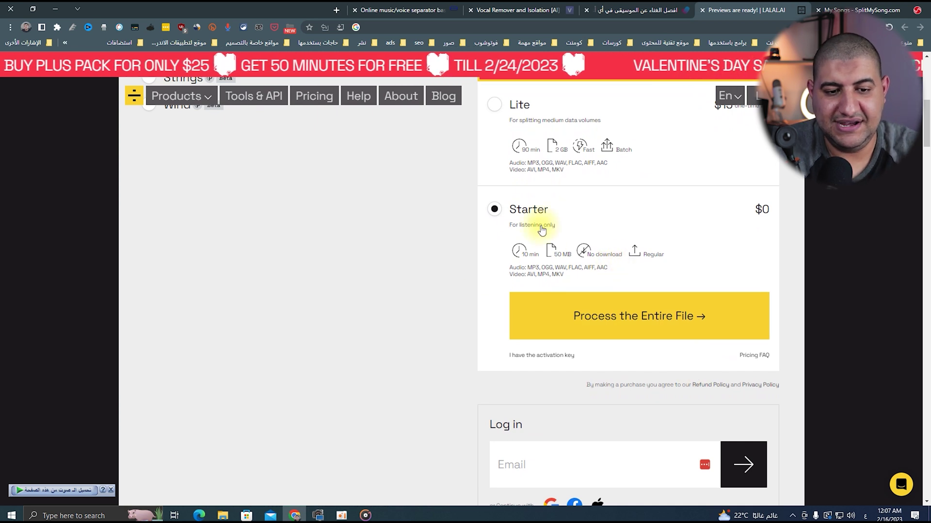
pyautogui.scroll(1, 548, 221)
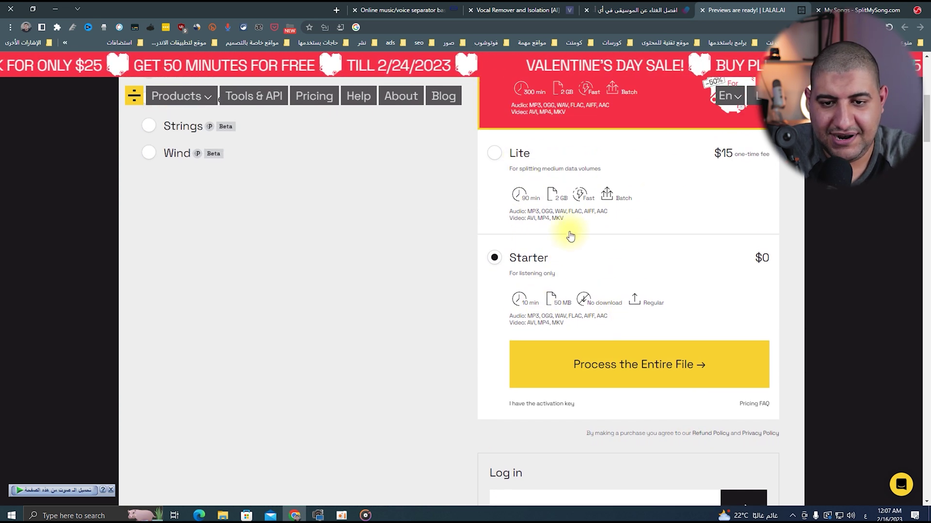
pyautogui.click(707, 365)
pyautogui.scroll(-3, 576, 399)
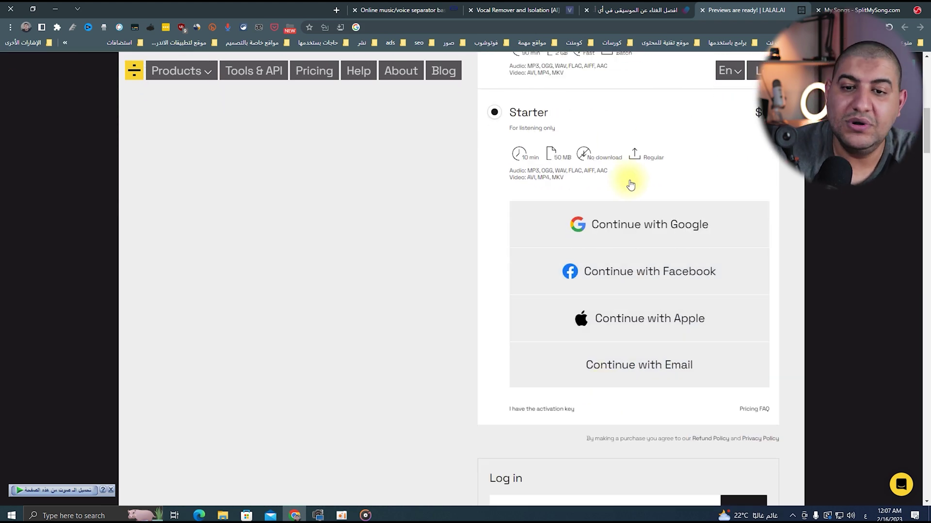
pyautogui.scroll(10, 581, 155)
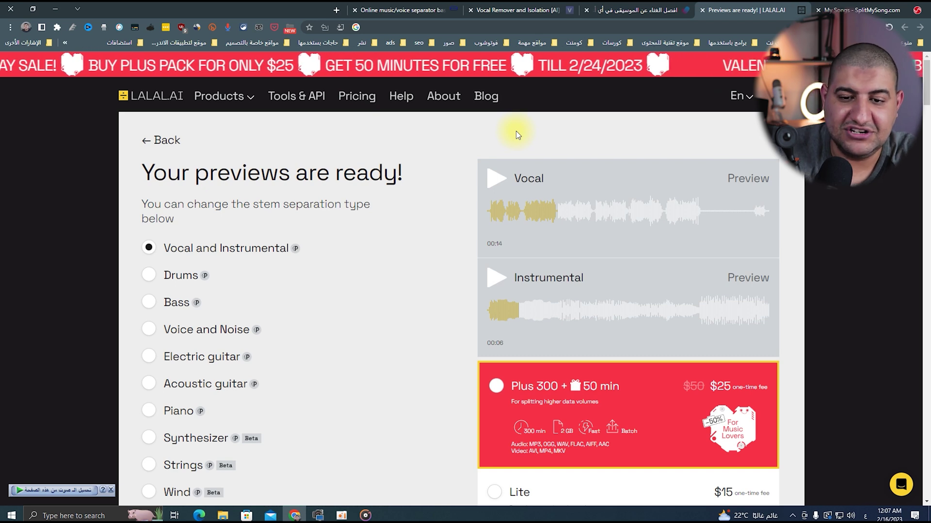
pyautogui.click(640, 10)
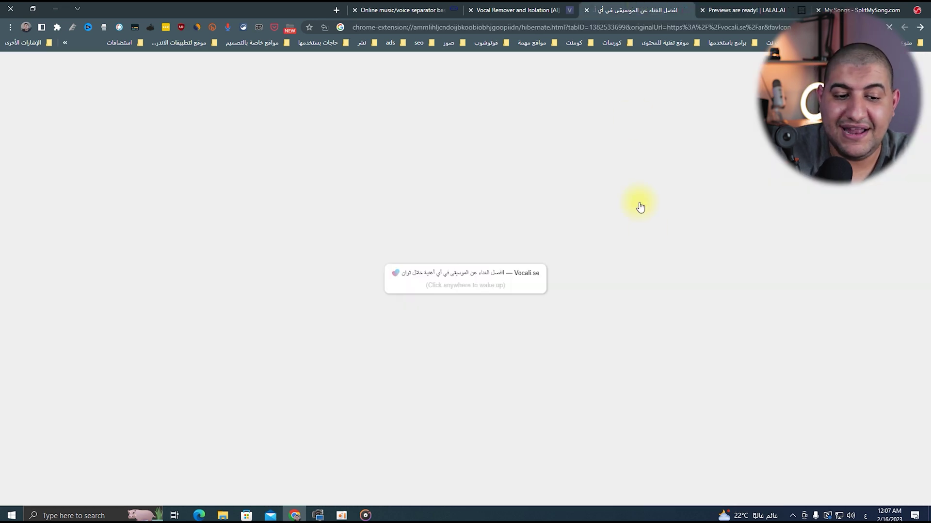
# Step: Load the song into Vocali.se and separate its vocals from the music
pyautogui.click(648, 233)
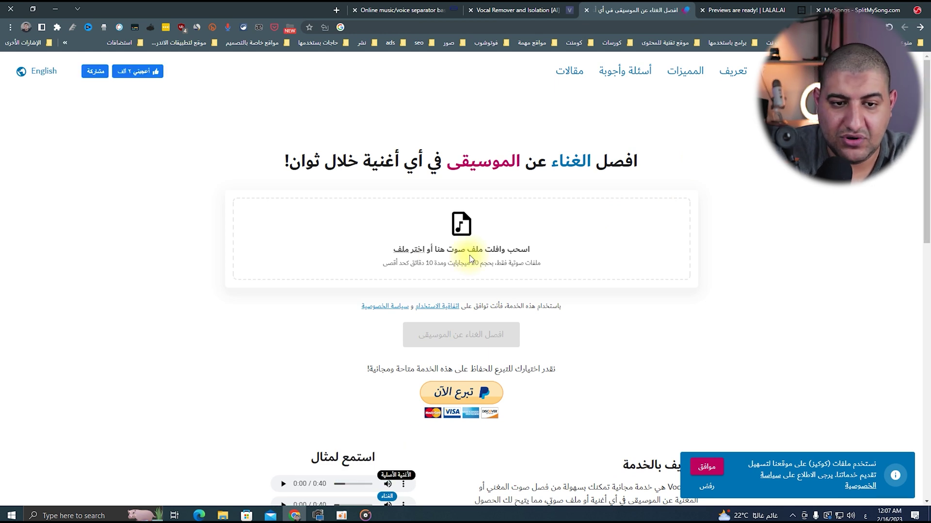
pyautogui.click(450, 234)
pyautogui.doubleClick(109, 187)
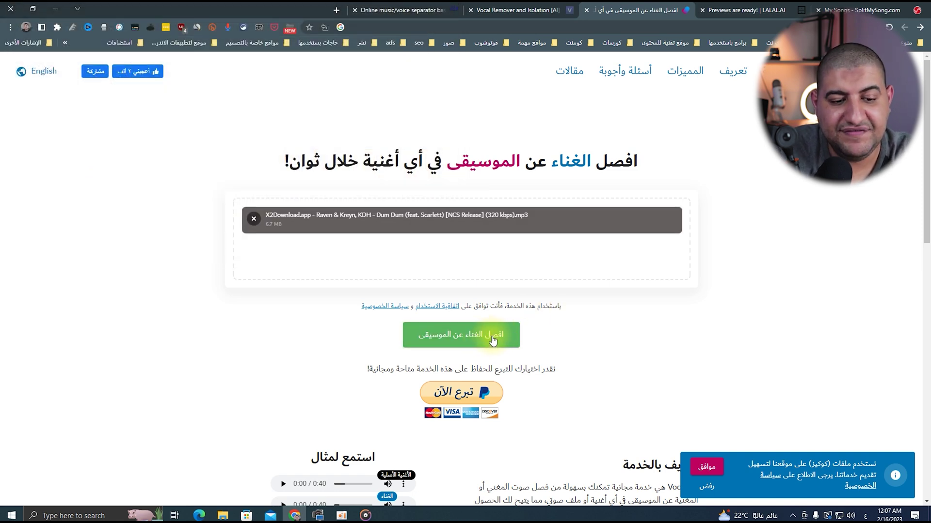
pyautogui.click(476, 338)
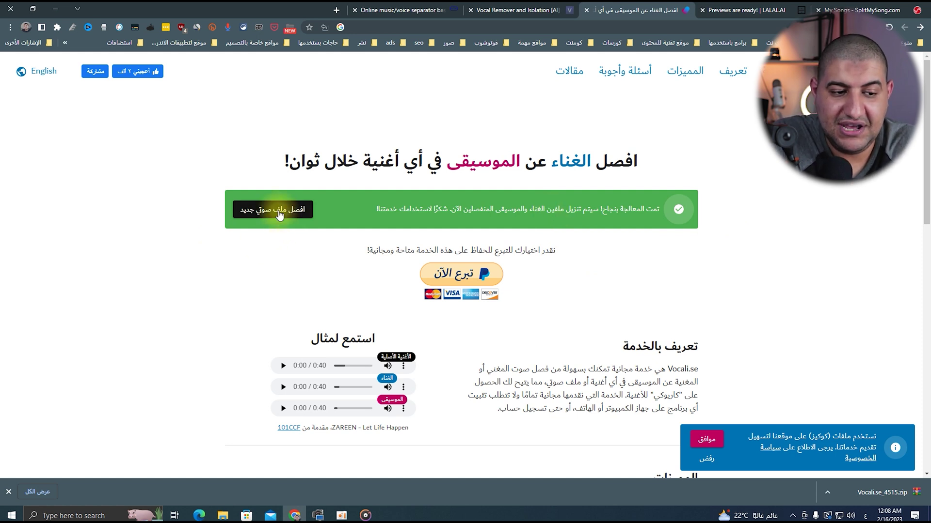
# Step: Delete the leftover mix file from Downloads and reset Vocali.se for a new file
pyautogui.click(222, 516)
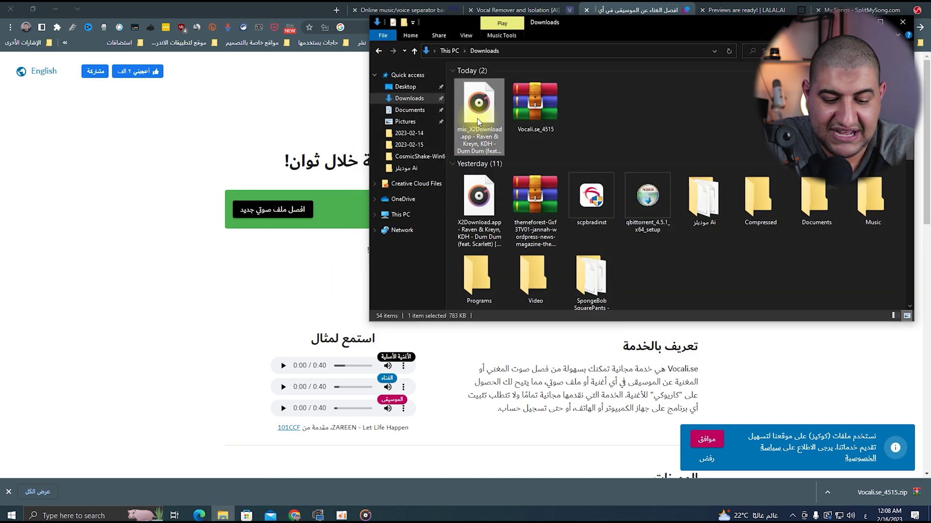
pyautogui.press('Delete')
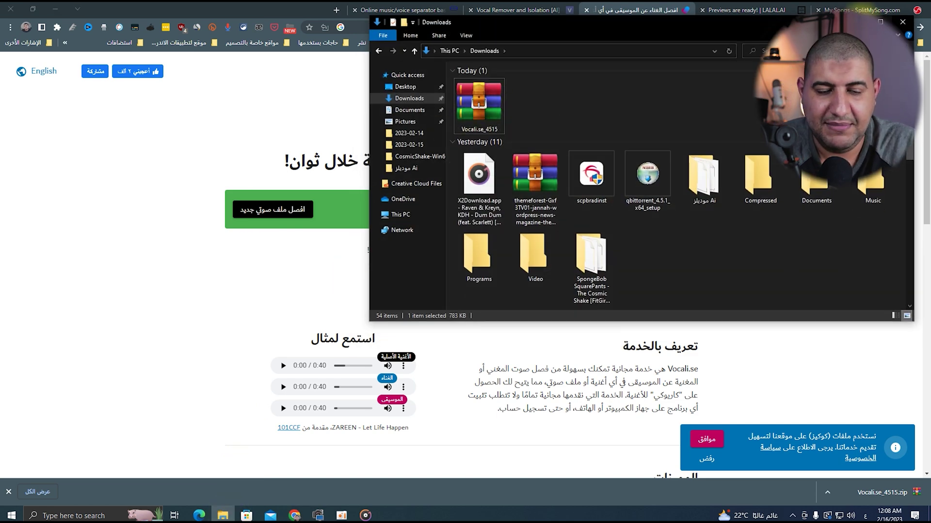
pyautogui.click(858, 22)
pyautogui.click(273, 210)
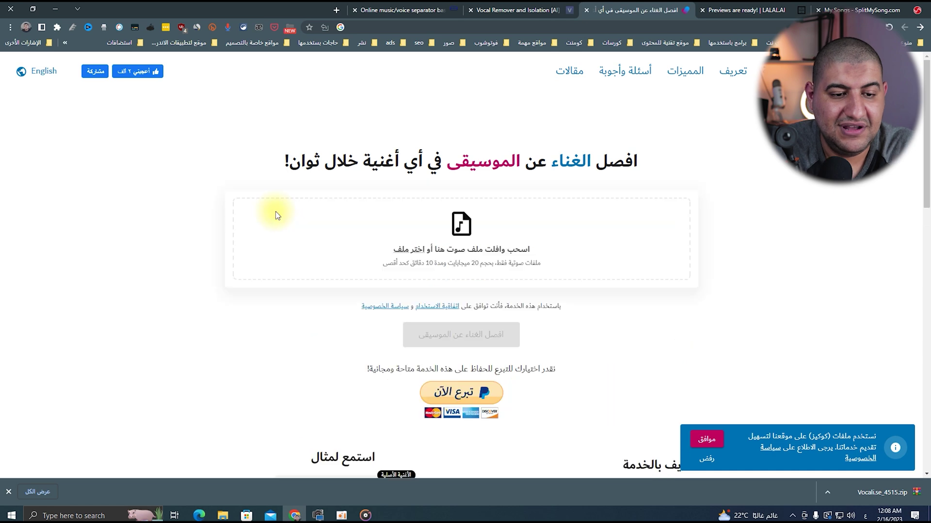
# Step: Extract the Vocali.se_4515 zip in place in the Downloads folder
pyautogui.scroll(-1, 416, 251)
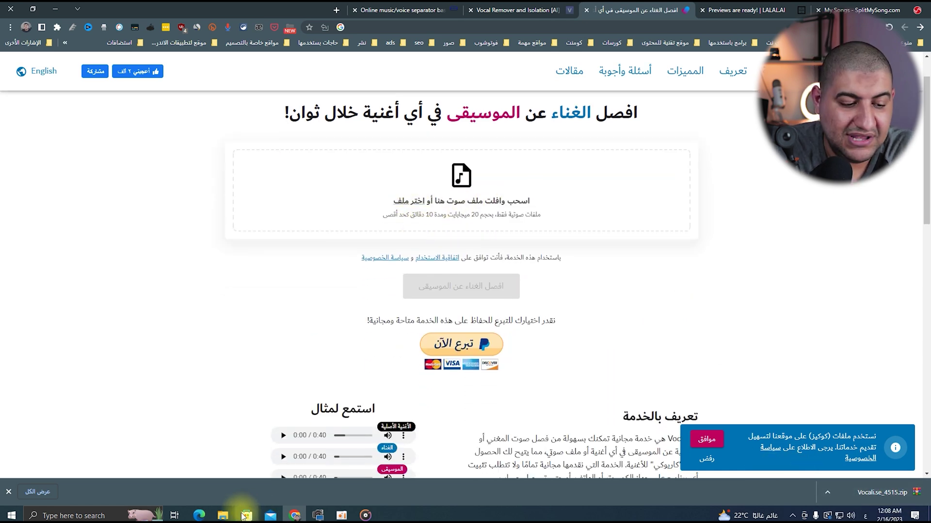
pyautogui.click(222, 515)
pyautogui.rightClick(487, 106)
pyautogui.click(530, 159)
pyautogui.click(531, 161)
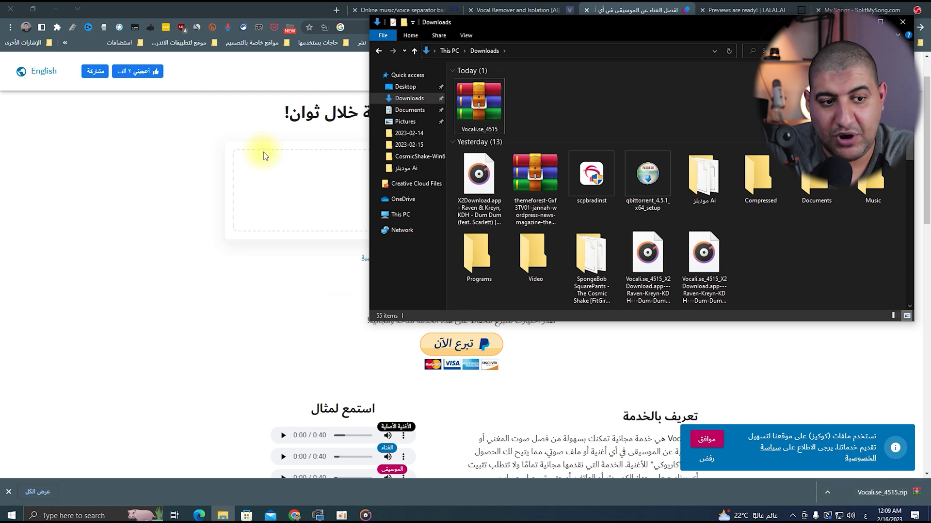
# Step: Play each of the two extracted Vocali.se stems in Groove Music, then close it
pyautogui.doubleClick(647, 253)
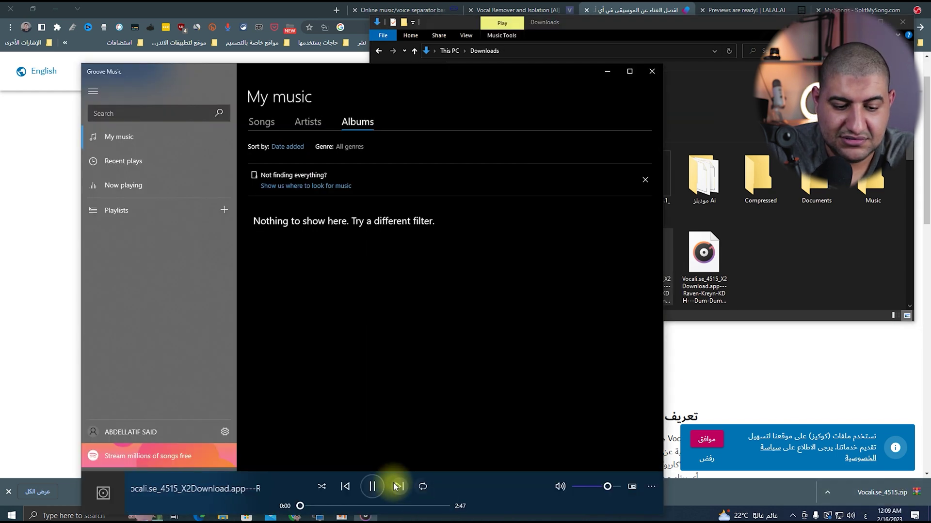
pyautogui.moveTo(316, 513); pyautogui.dragTo(321, 509)
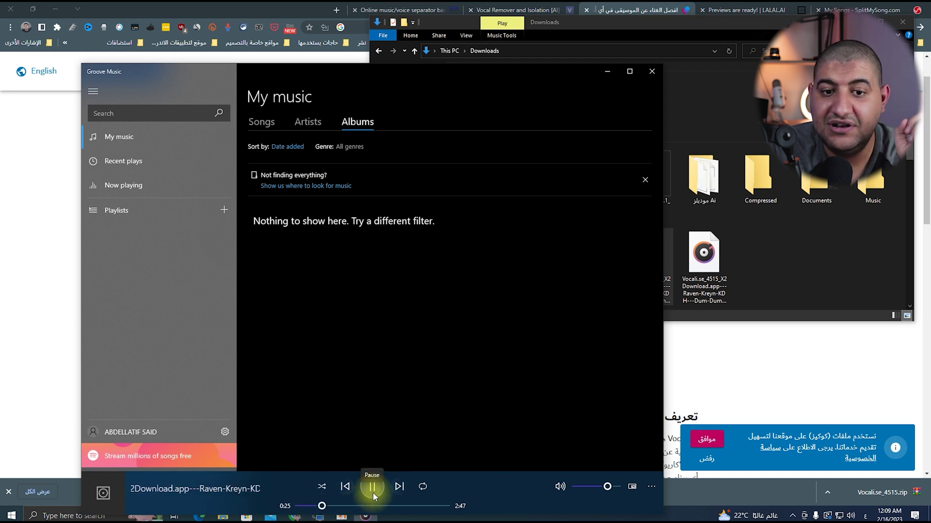
pyautogui.click(652, 71)
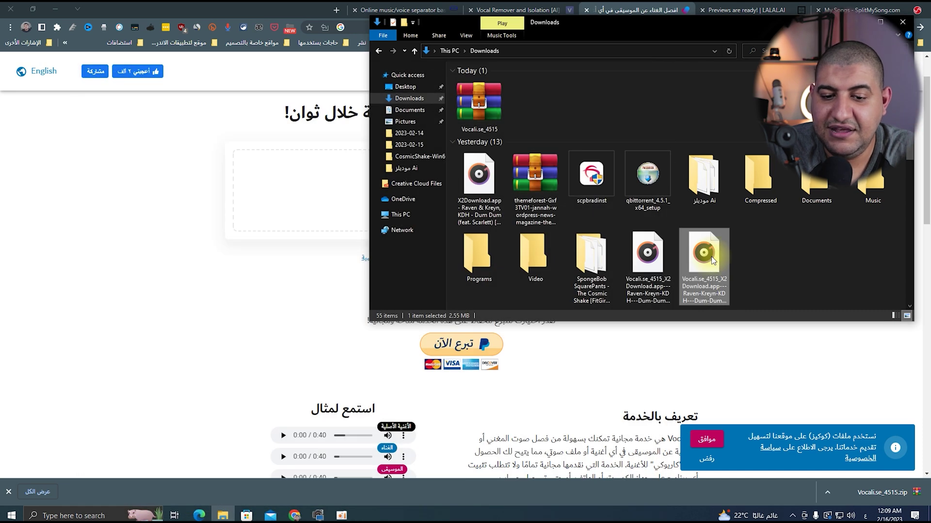
pyautogui.doubleClick(712, 261)
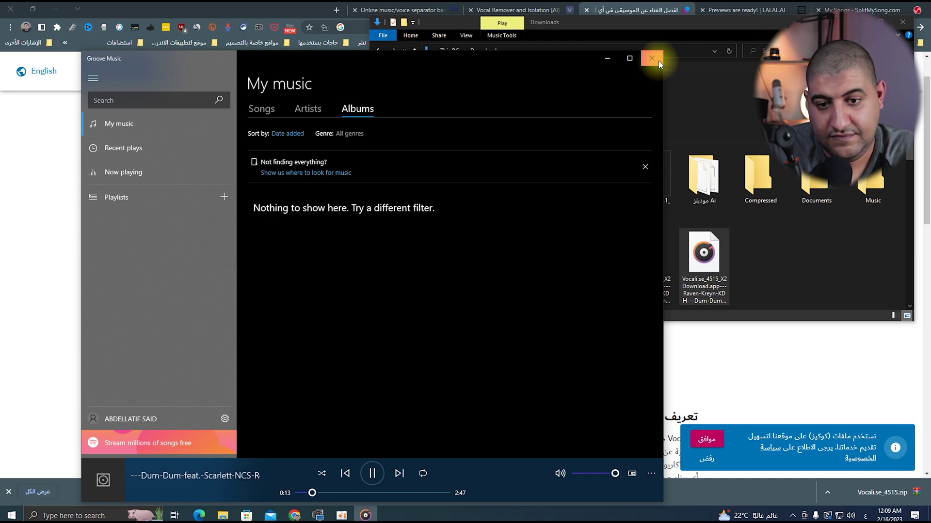
pyautogui.click(658, 62)
# Step: Delete the two Vocali.se_4515_X2Download stem files from the Downloads folder
pyautogui.click(204, 314)
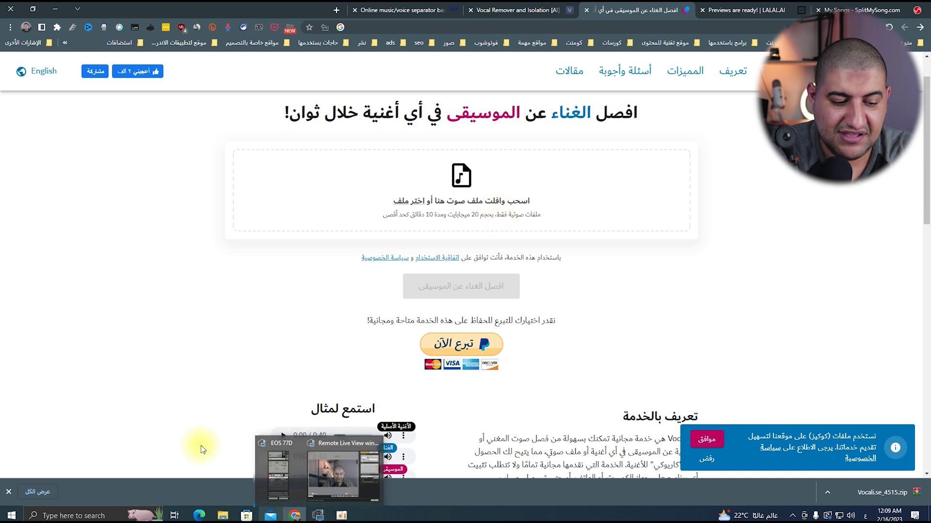
pyautogui.click(223, 515)
pyautogui.moveTo(771, 253); pyautogui.dragTo(626, 286)
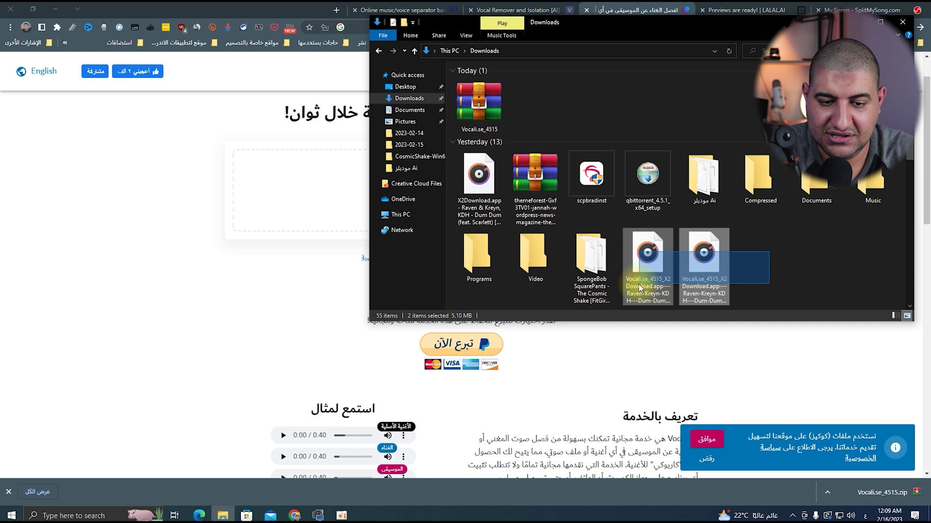
pyautogui.press('Delete')
# Step: Delete the Vocali.se stems zip from Downloads and close File Explorer
pyautogui.click(473, 99)
pyautogui.press('Delete')
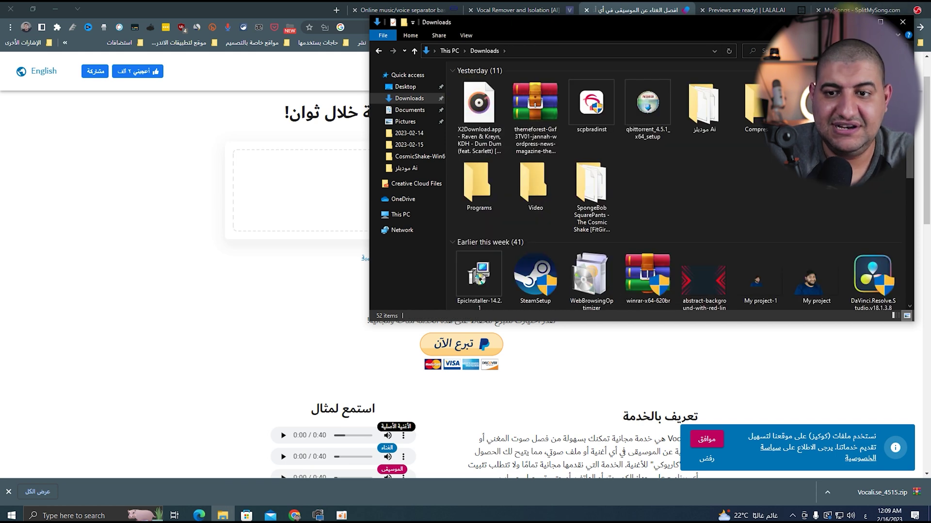
pyautogui.click(858, 22)
pyautogui.click(518, 10)
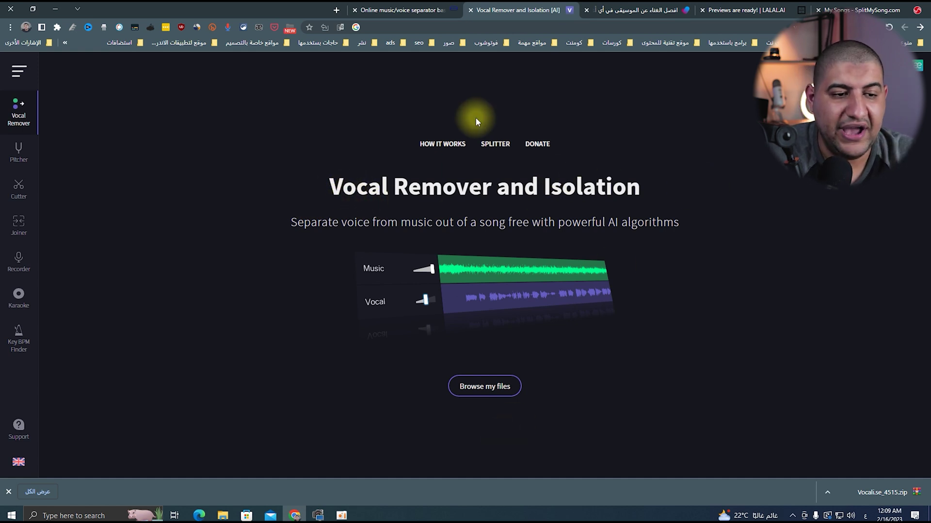
# Step: Upload the Dum Dum song to vocalremover.org to split it into Music and Vocal tracks
pyautogui.click(508, 390)
pyautogui.doubleClick(117, 104)
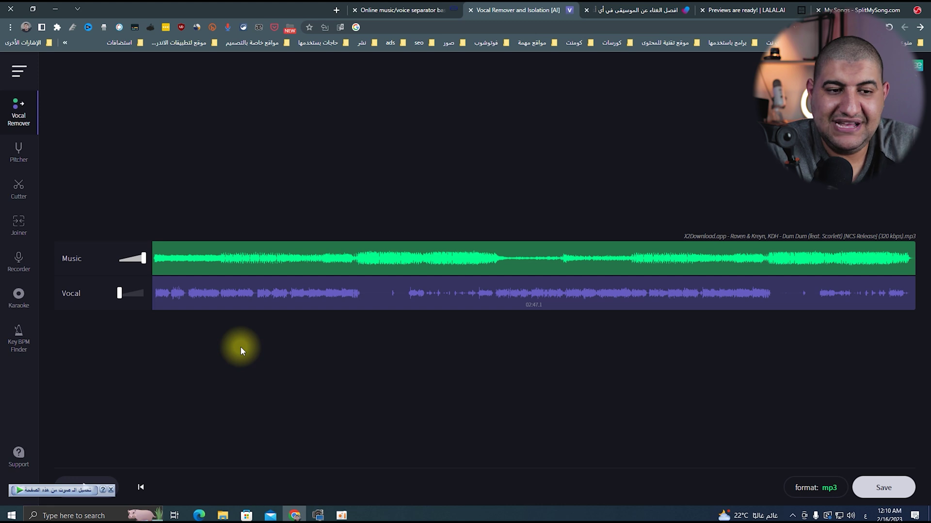
pyautogui.click(639, 10)
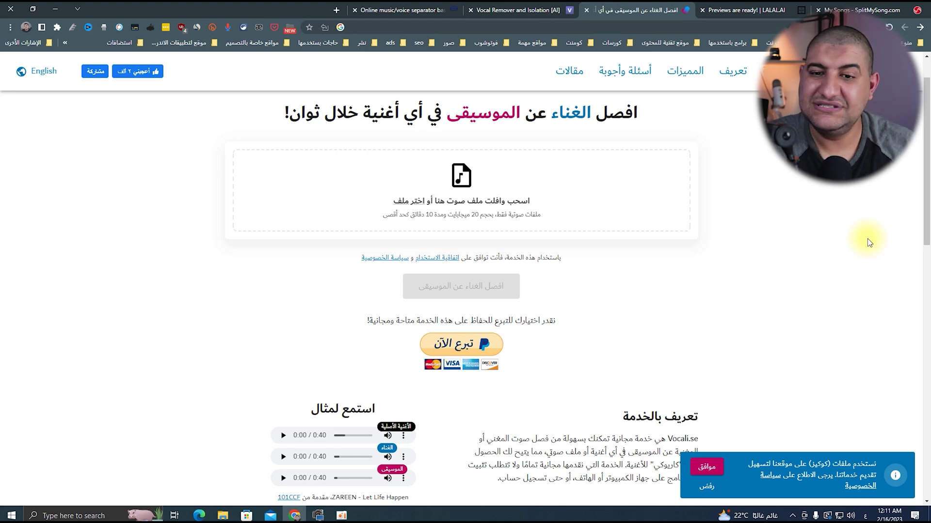
# Step: Check the LALAL.AI previews and adjust the third stem's volume in the SplitMySong mixer
pyautogui.click(742, 10)
pyautogui.scroll(-3, 436, 349)
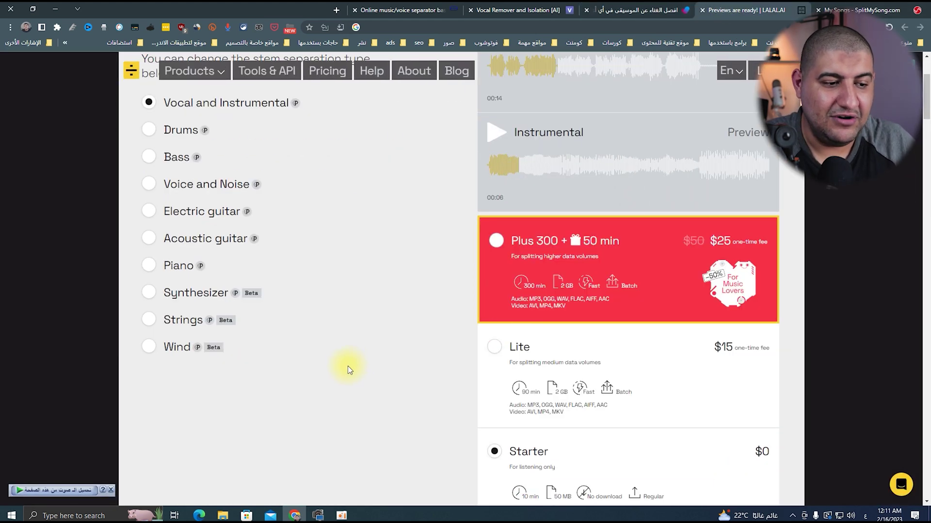
pyautogui.scroll(2, 349, 366)
pyautogui.click(827, 7)
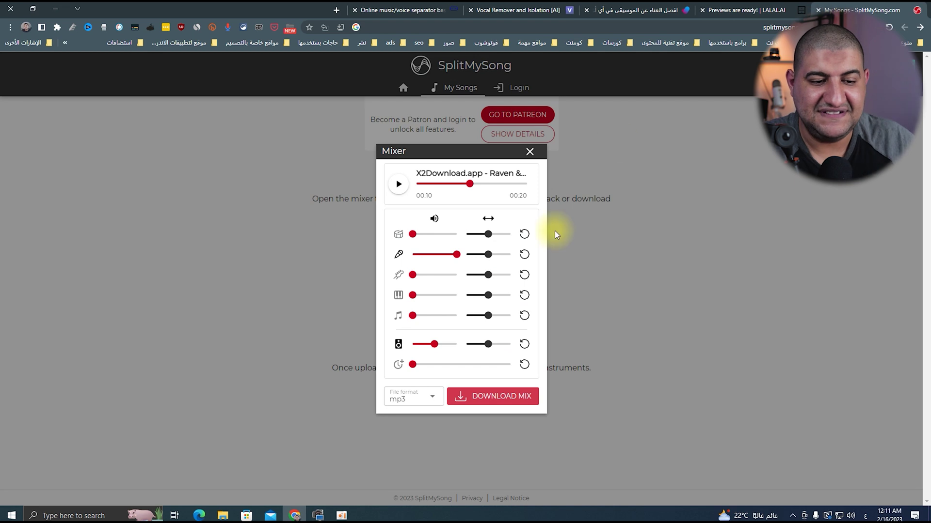
pyautogui.click(412, 275)
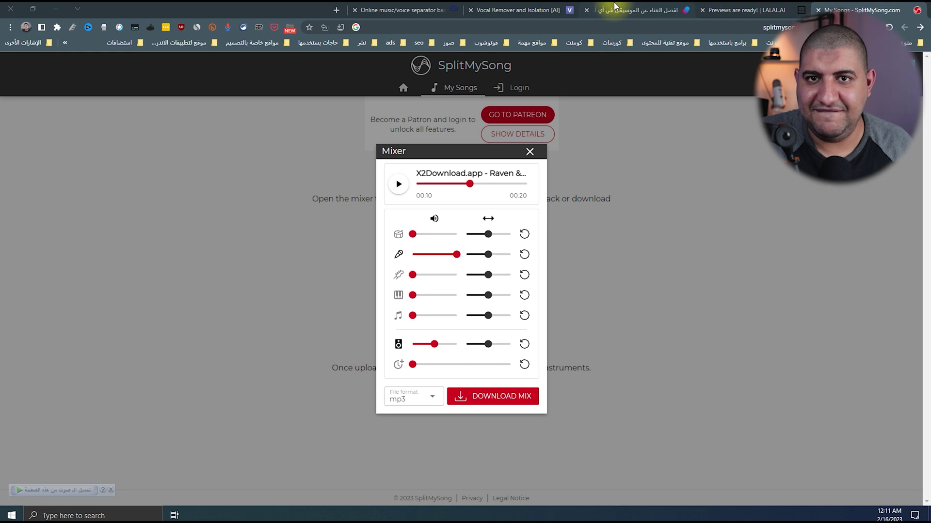
pyautogui.click(556, 6)
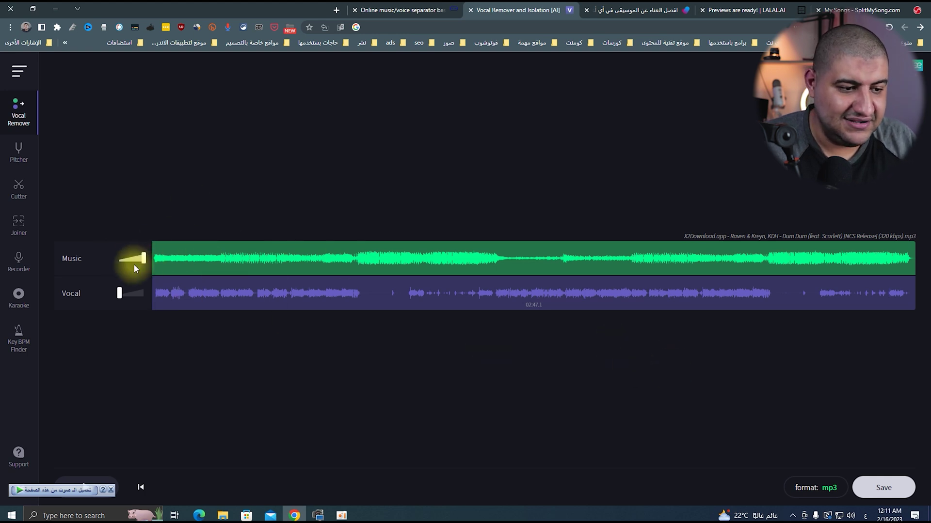
# Step: Play the split song with Music at zero and Vocal at full, then pause and show the Save options
pyautogui.click(153, 266)
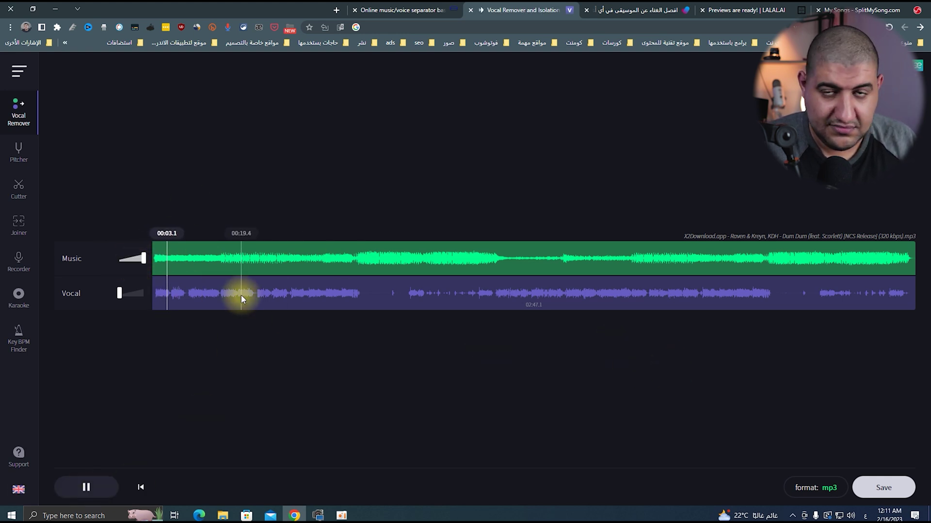
pyautogui.moveTo(143, 258); pyautogui.dragTo(119, 258)
pyautogui.moveTo(120, 293); pyautogui.dragTo(143, 293)
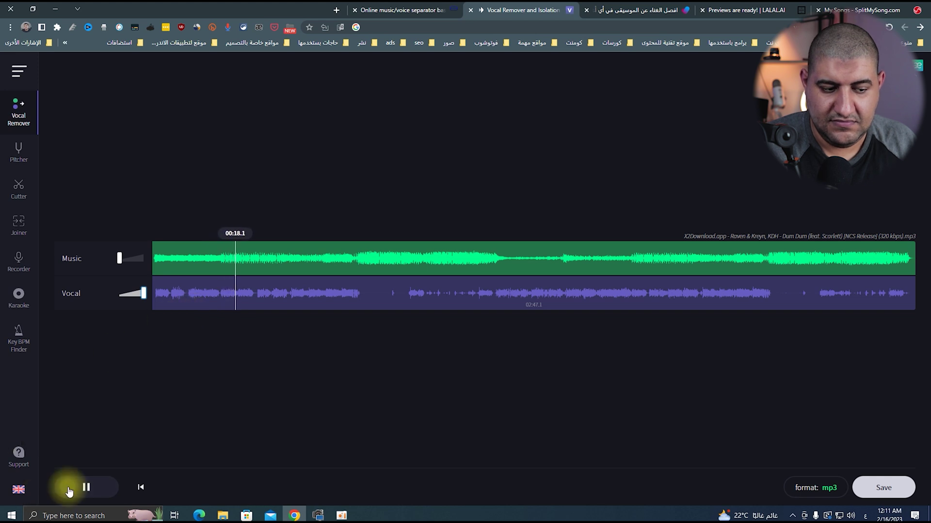
pyautogui.click(83, 486)
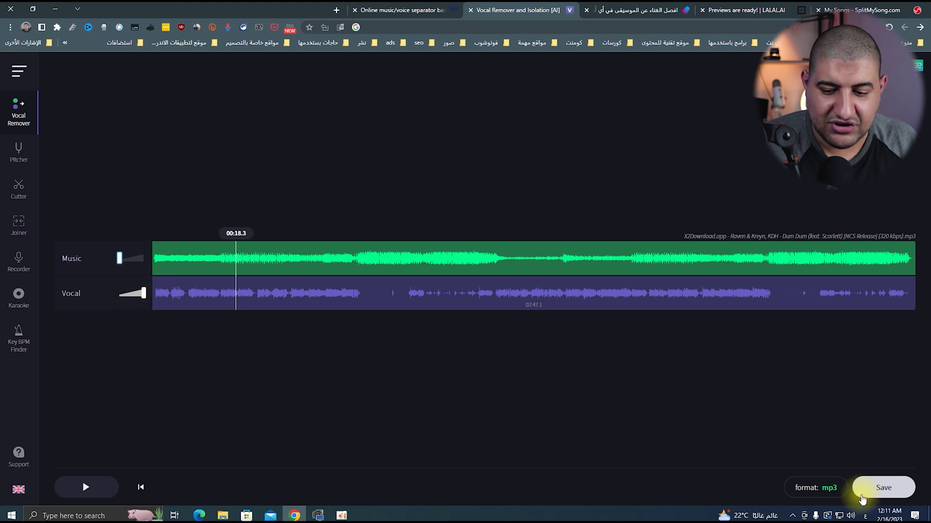
pyautogui.click(870, 492)
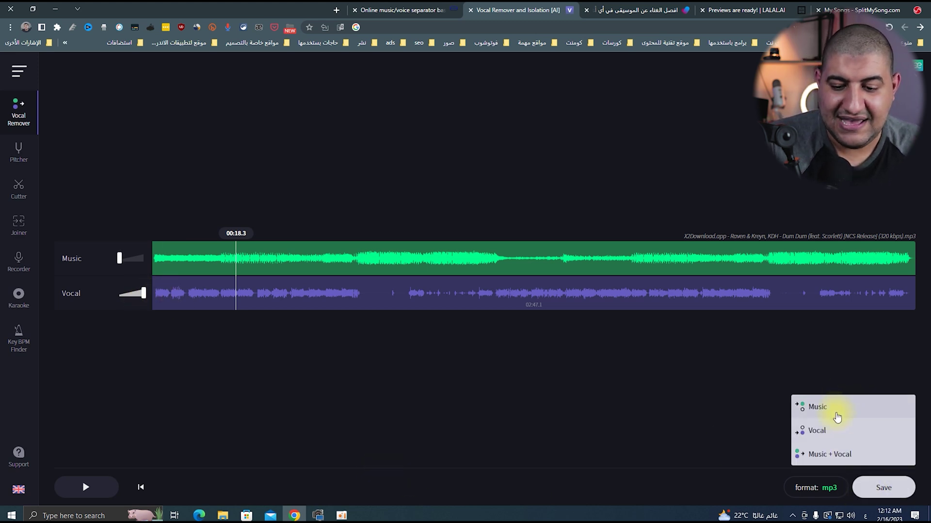
# Step: Try downloading the Music and Vocal tracks to Downloads, dismissing the warnings and error report
pyautogui.click(837, 417)
pyautogui.click(520, 304)
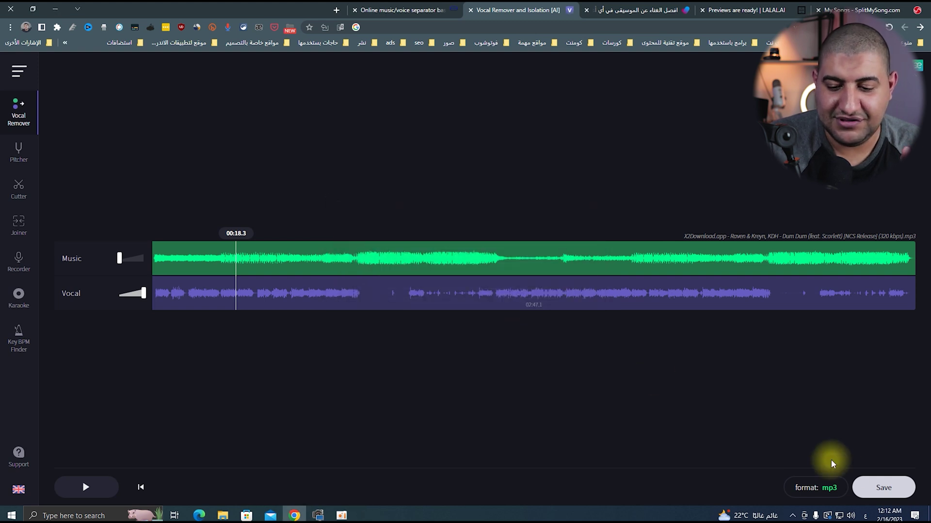
pyautogui.click(880, 488)
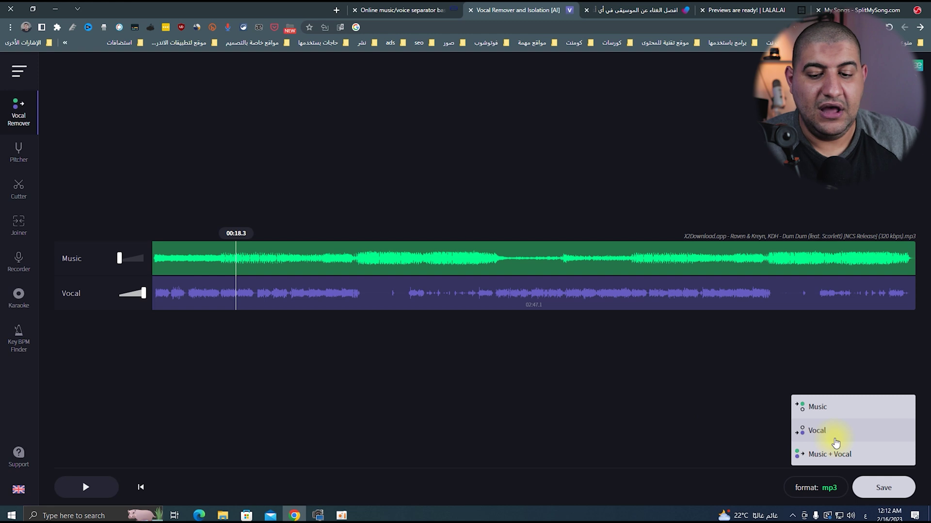
pyautogui.click(835, 443)
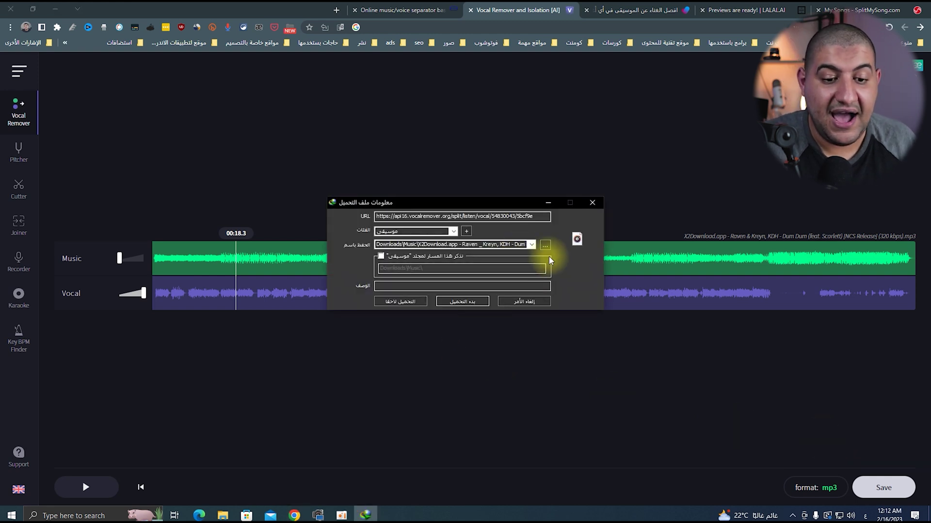
pyautogui.click(545, 246)
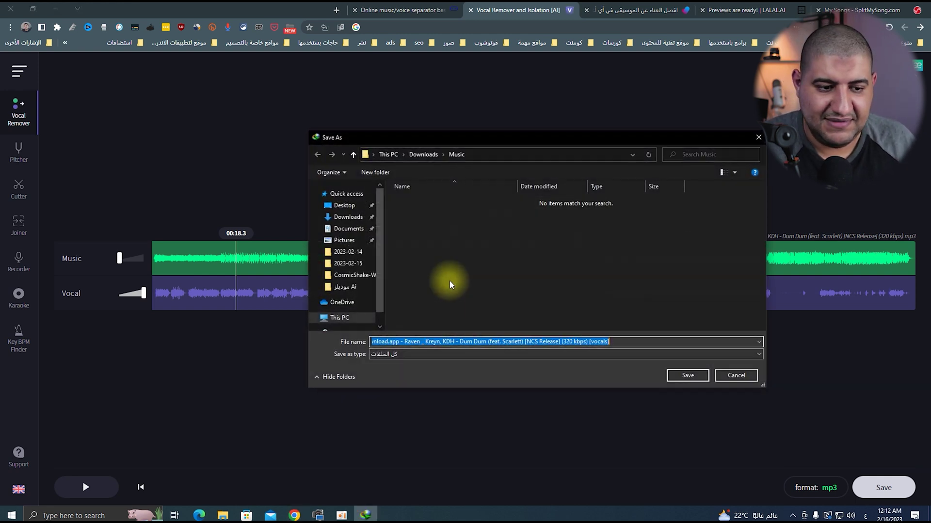
pyautogui.click(351, 216)
pyautogui.click(687, 375)
pyautogui.click(504, 291)
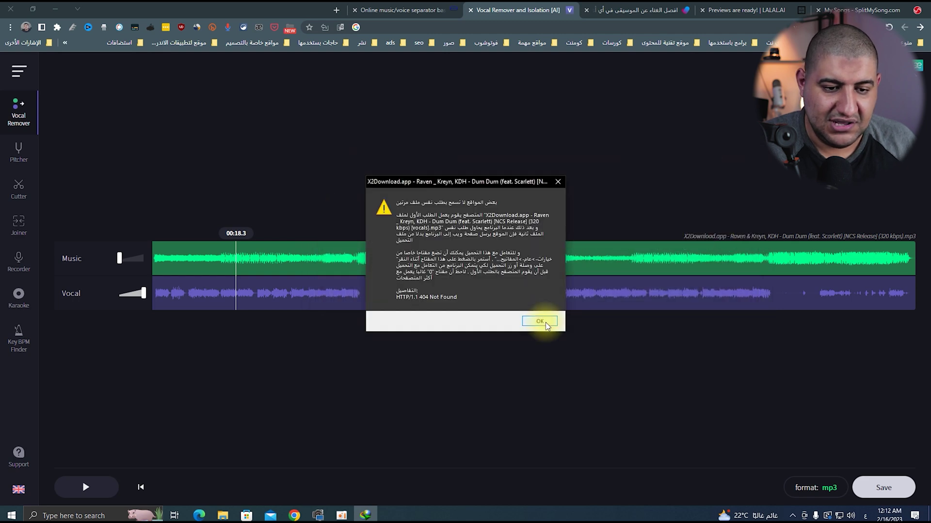
pyautogui.click(545, 321)
pyautogui.click(537, 291)
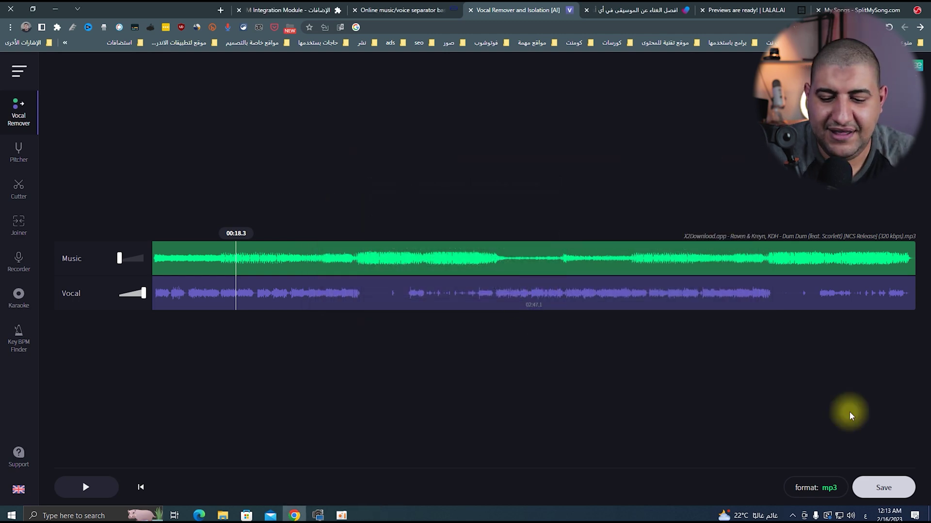
# Step: Download the Vocal track as mp3 and play it back in Groove Music
pyautogui.click(870, 489)
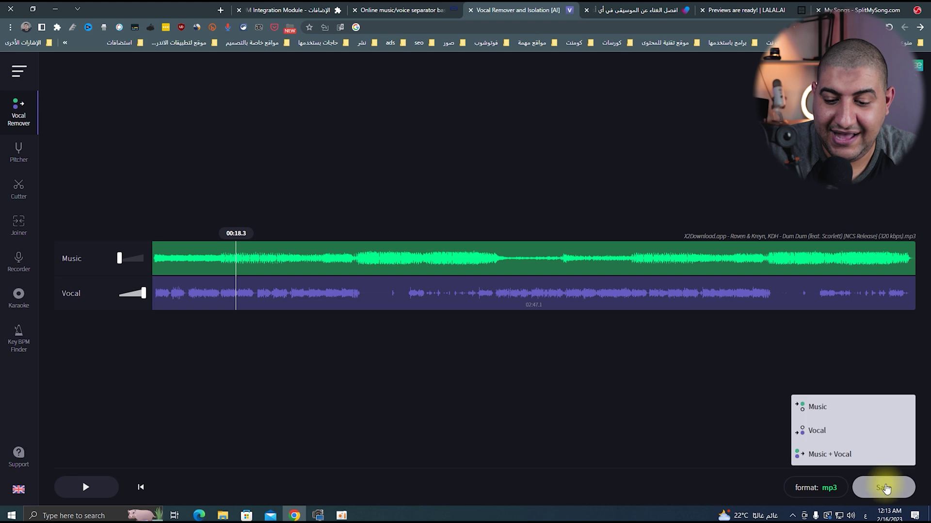
pyautogui.click(844, 435)
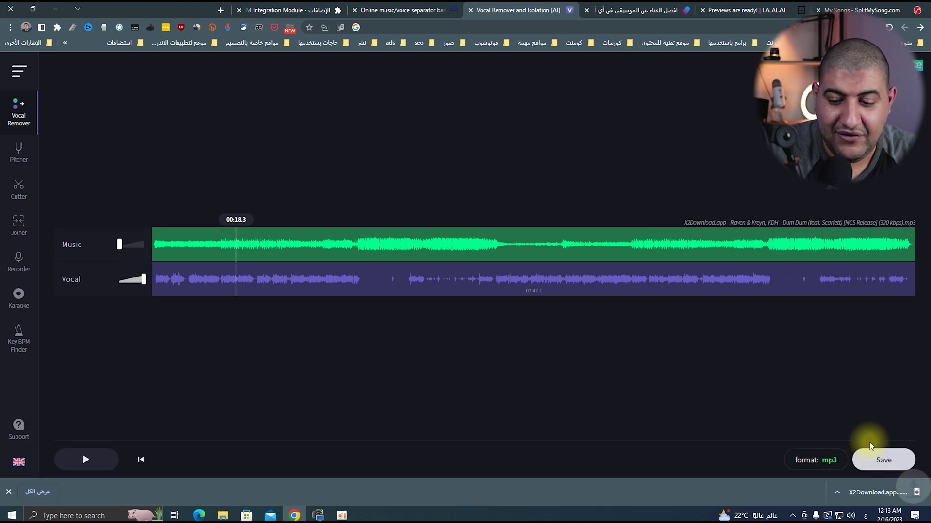
pyautogui.click(872, 492)
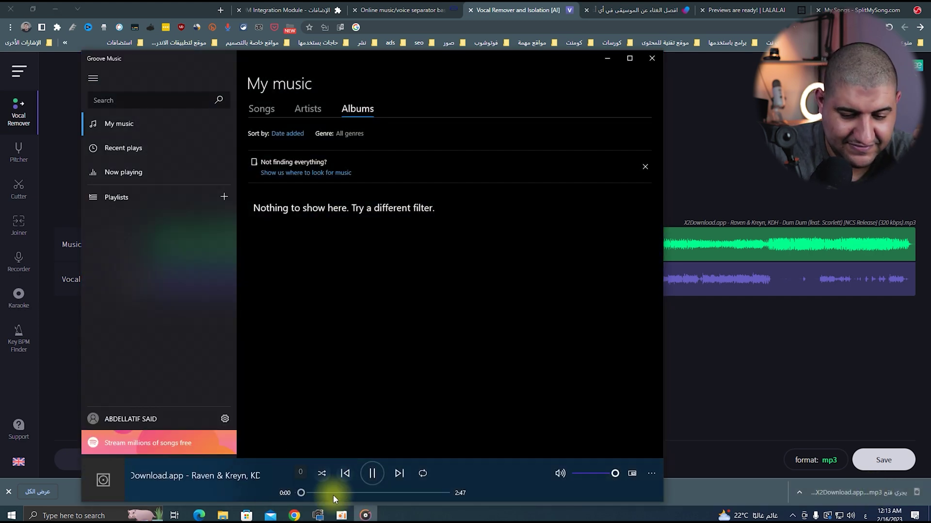
pyautogui.click(653, 63)
# Step: Wake the MVSEP tab, upload the X2Download song and keep mp3 (320 kbps) output
pyautogui.click(378, 10)
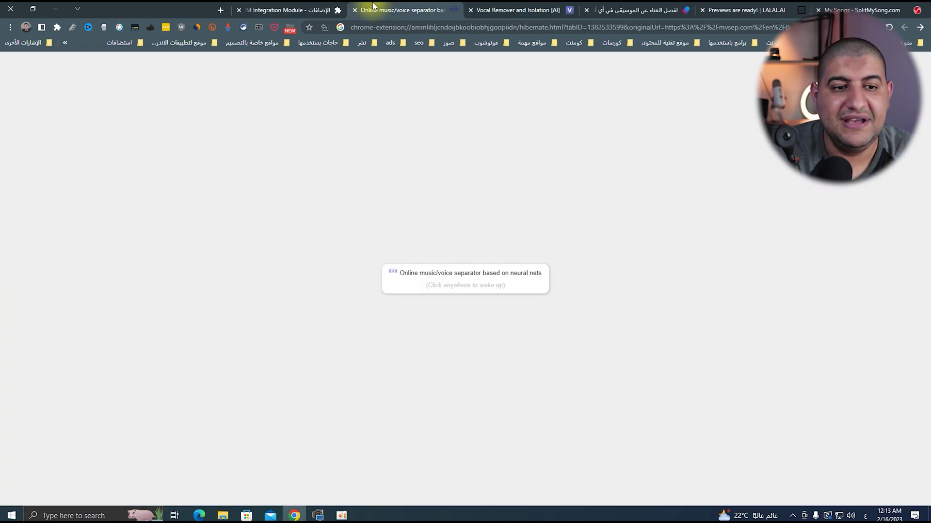
pyautogui.click(500, 208)
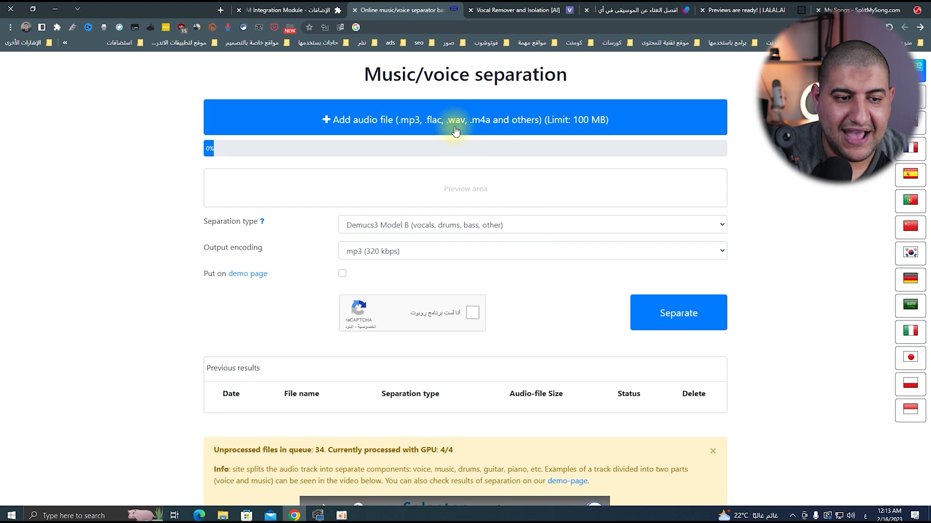
pyautogui.click(511, 123)
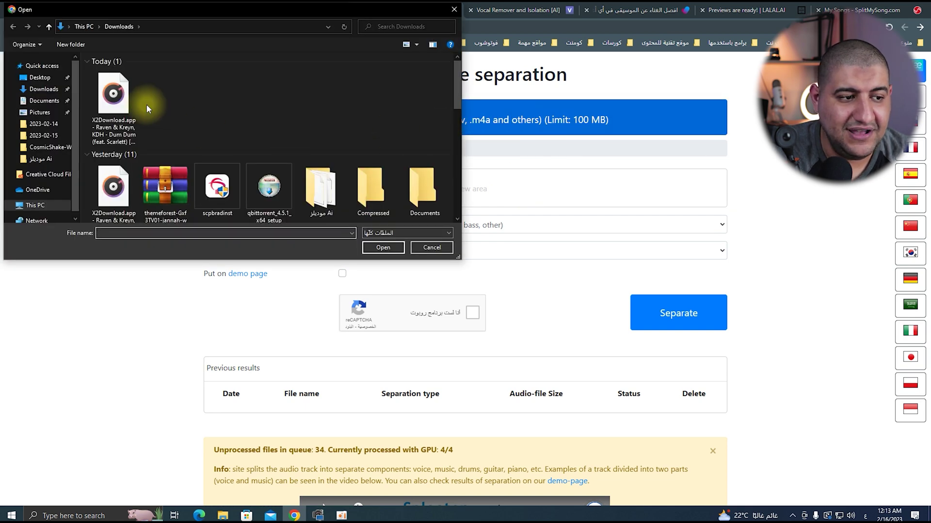
pyautogui.doubleClick(123, 168)
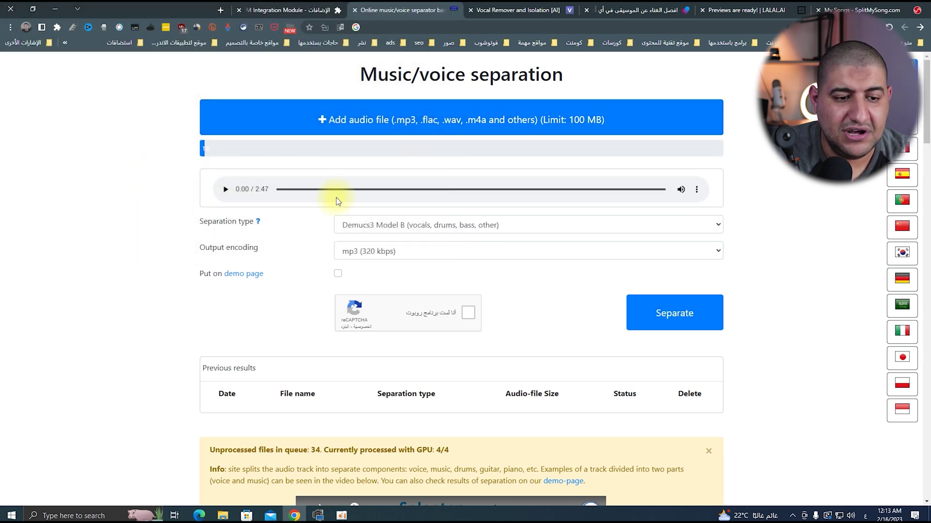
pyautogui.click(450, 251)
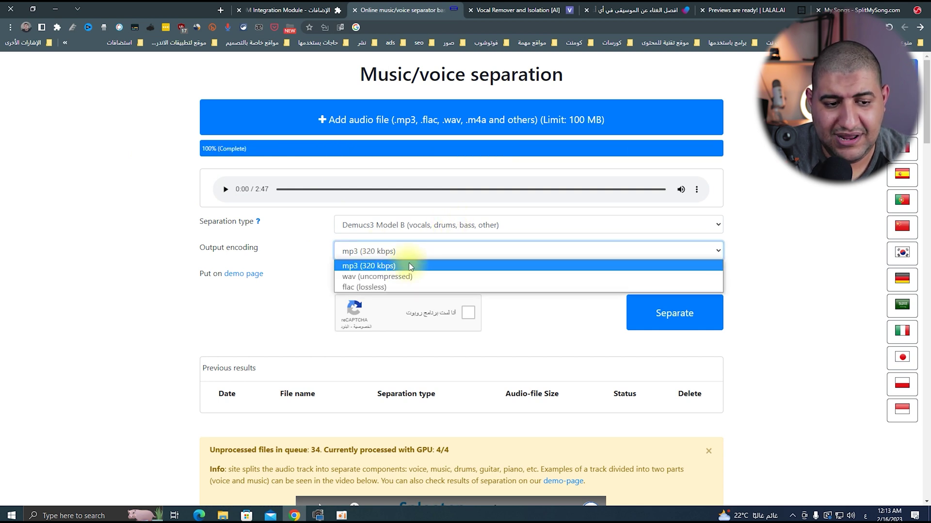
pyautogui.click(260, 300)
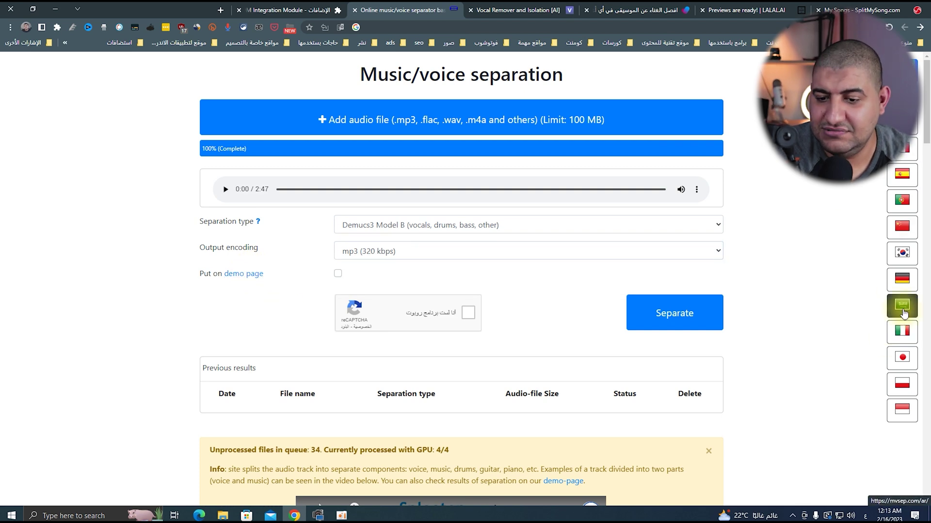
# Step: Switch MVSEP to Arabic, re-add the song file and start the separation
pyautogui.click(901, 304)
pyautogui.click(451, 116)
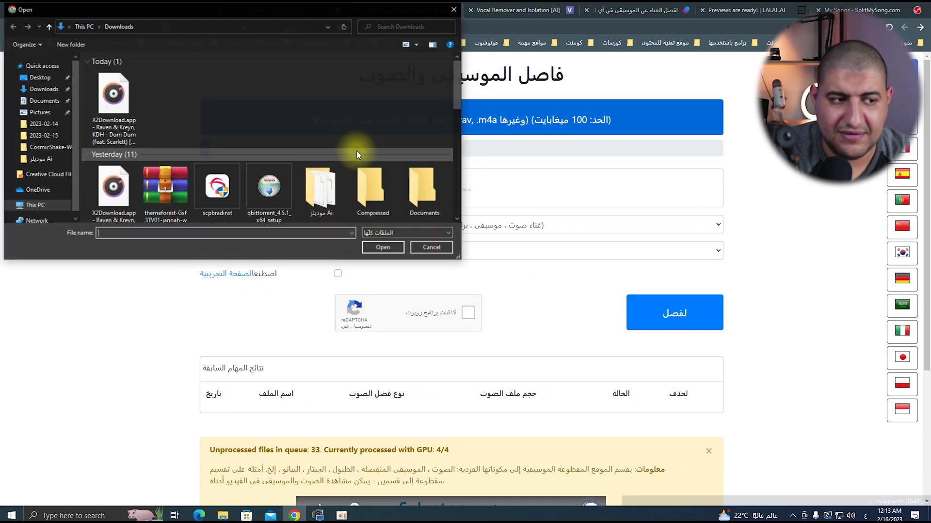
pyautogui.doubleClick(121, 192)
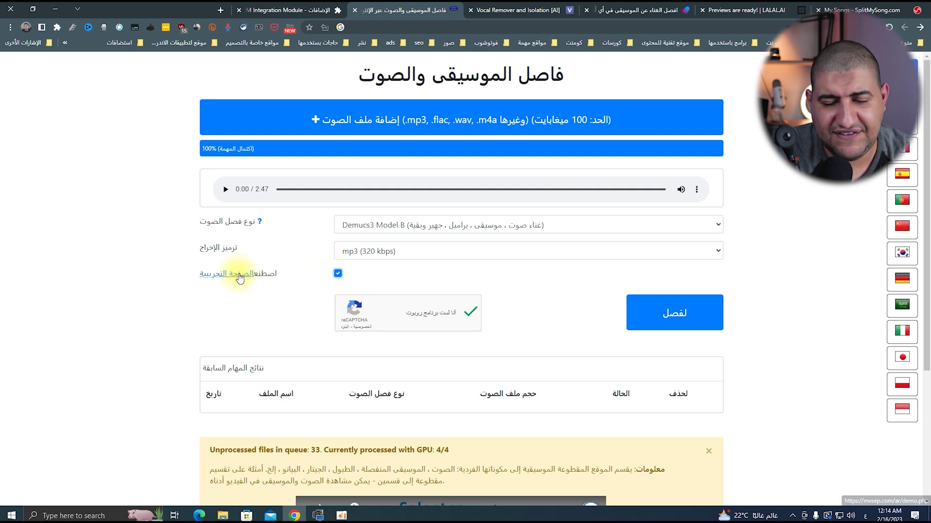
pyautogui.click(686, 311)
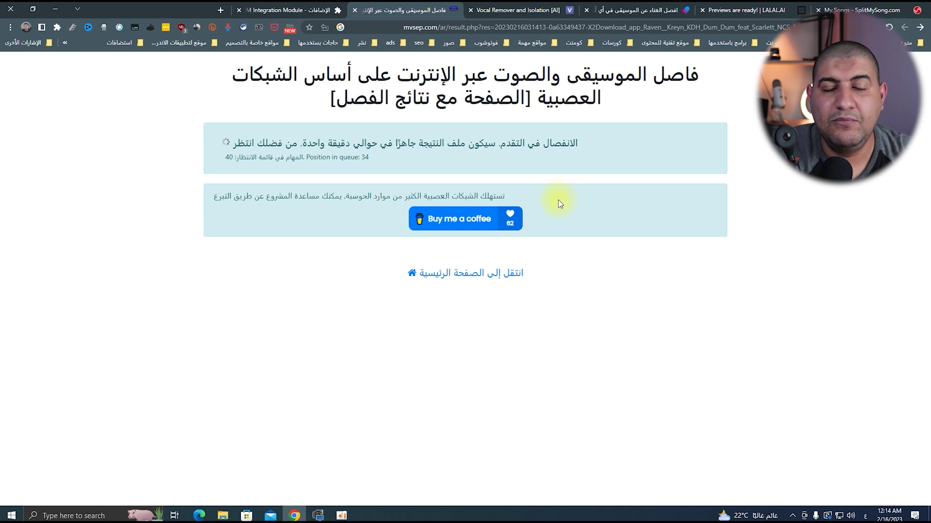
# Step: Wait for MVSEP's queued separation to finish, briefly checking the screen recorder window
pyautogui.doubleClick(228, 157)
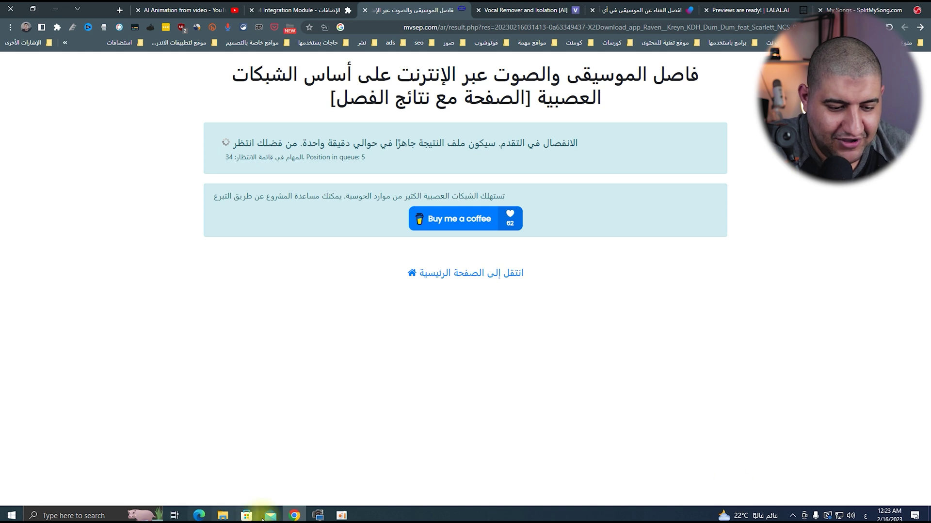
pyautogui.click(342, 515)
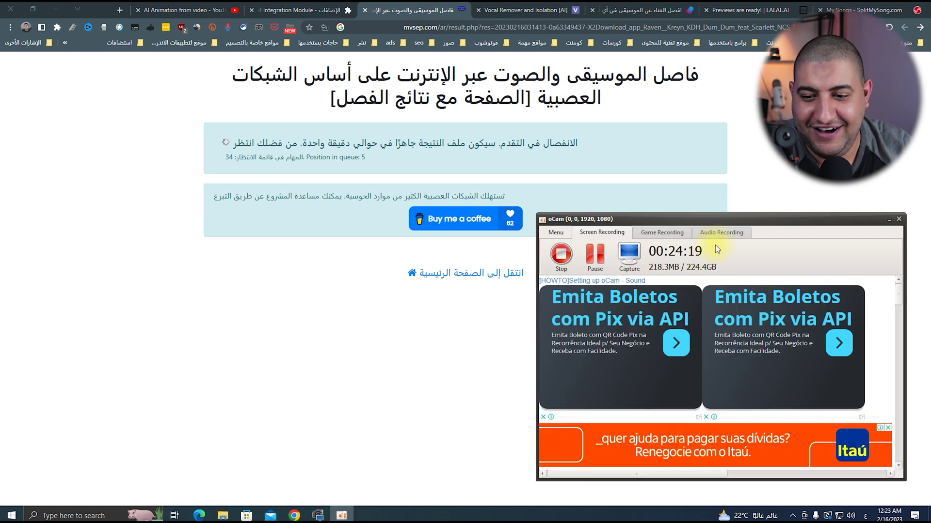
pyautogui.click(888, 220)
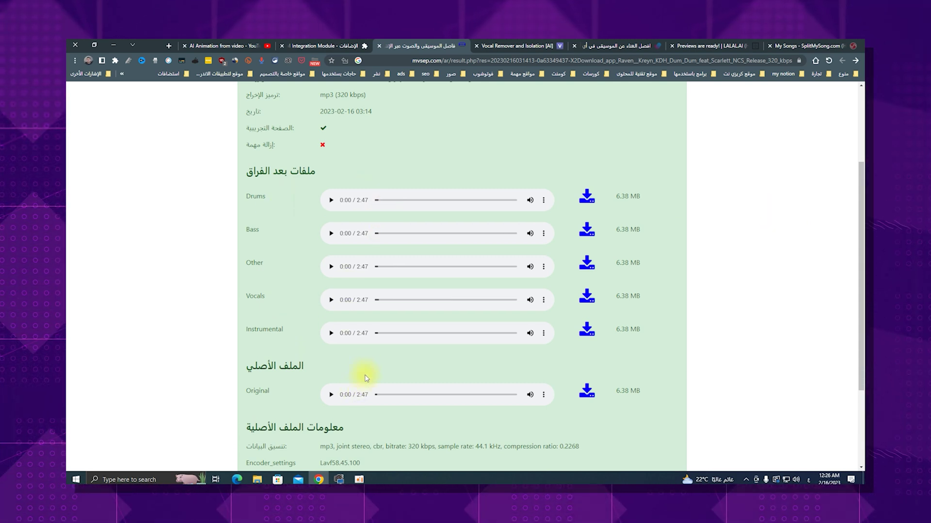
# Step: Play and then pause the separated Vocals stem on MVSEP's results page
pyautogui.click(331, 300)
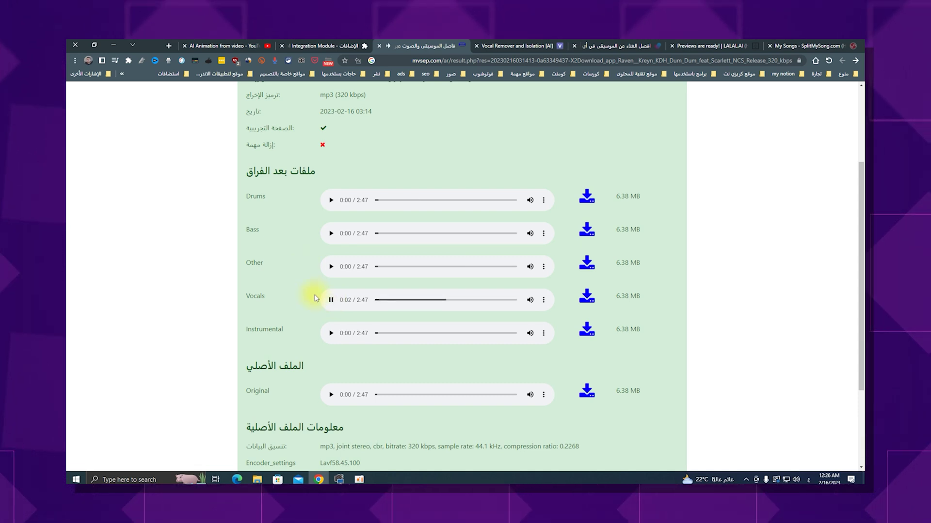
pyautogui.click(331, 300)
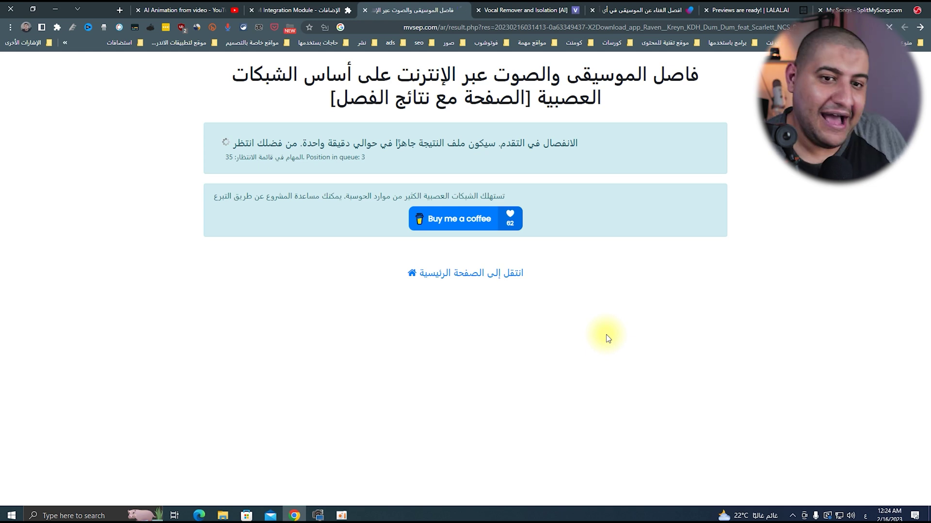
pyautogui.click(490, 9)
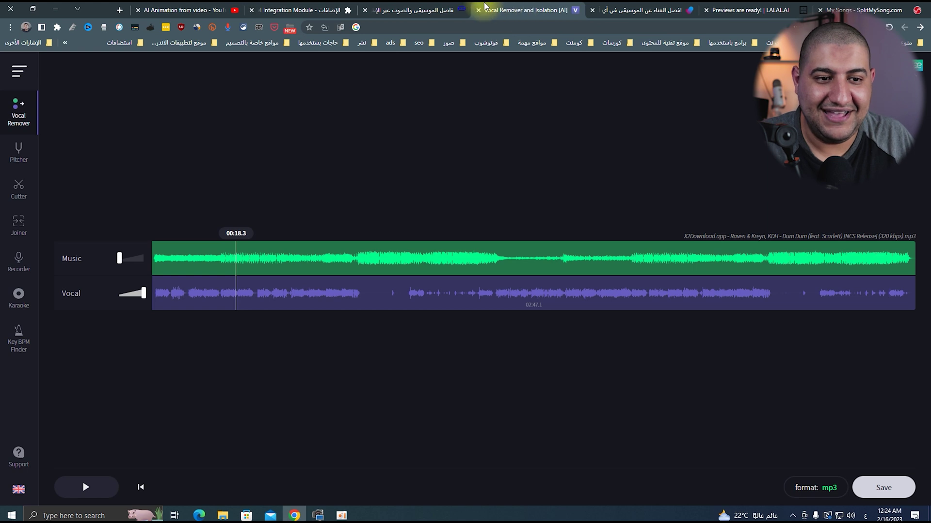
pyautogui.click(436, 9)
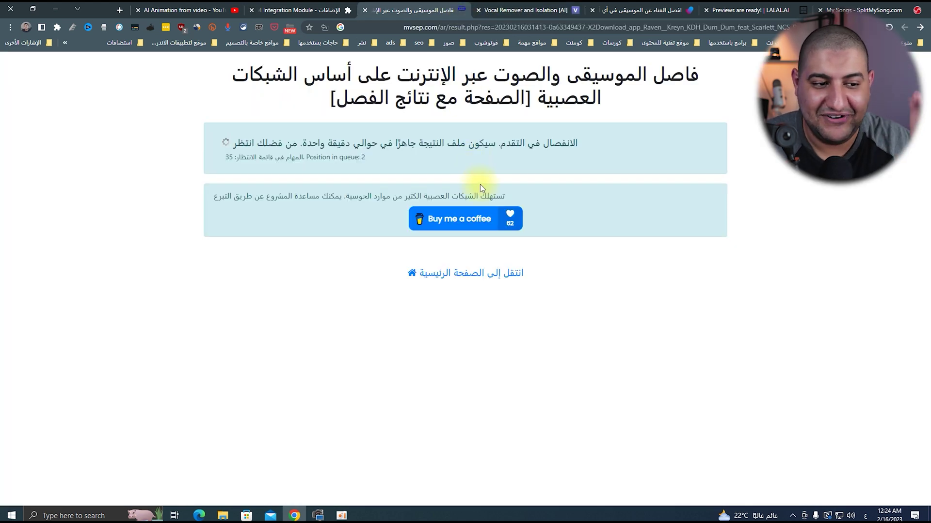